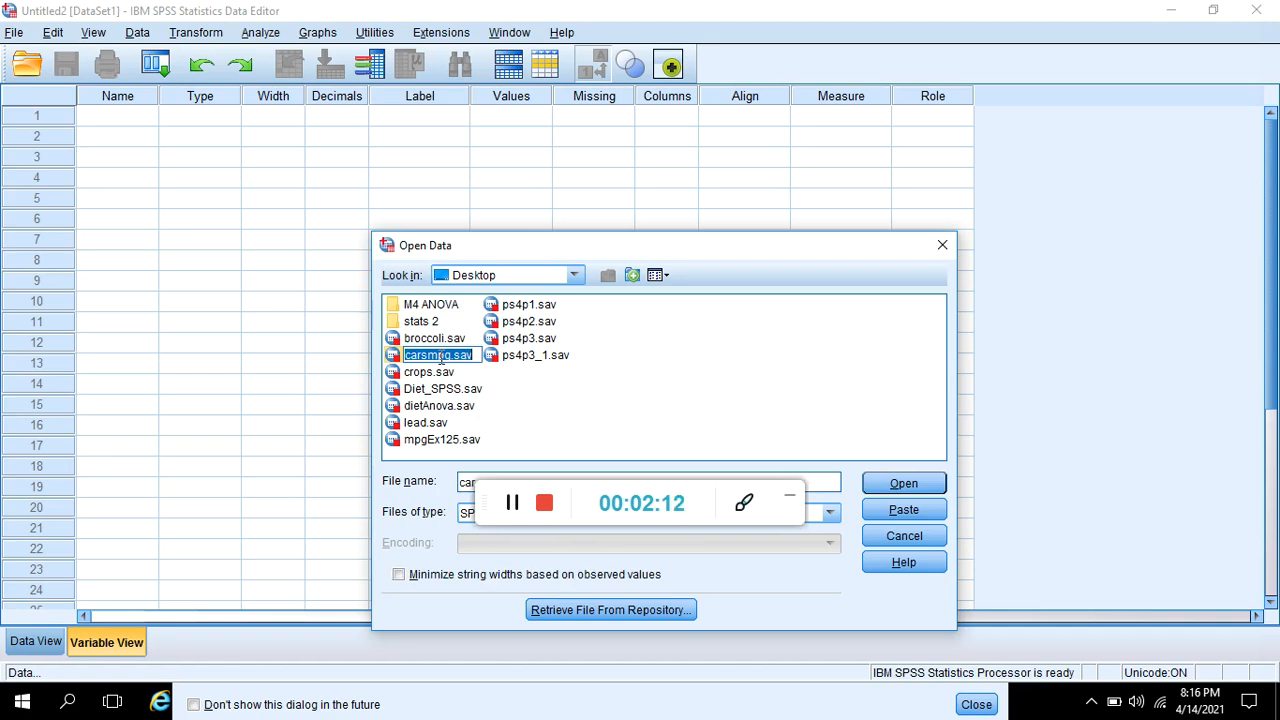
# - Open the carsmpg.sav dataset from the Desktop and display its data values
pyautogui.click(893, 486)
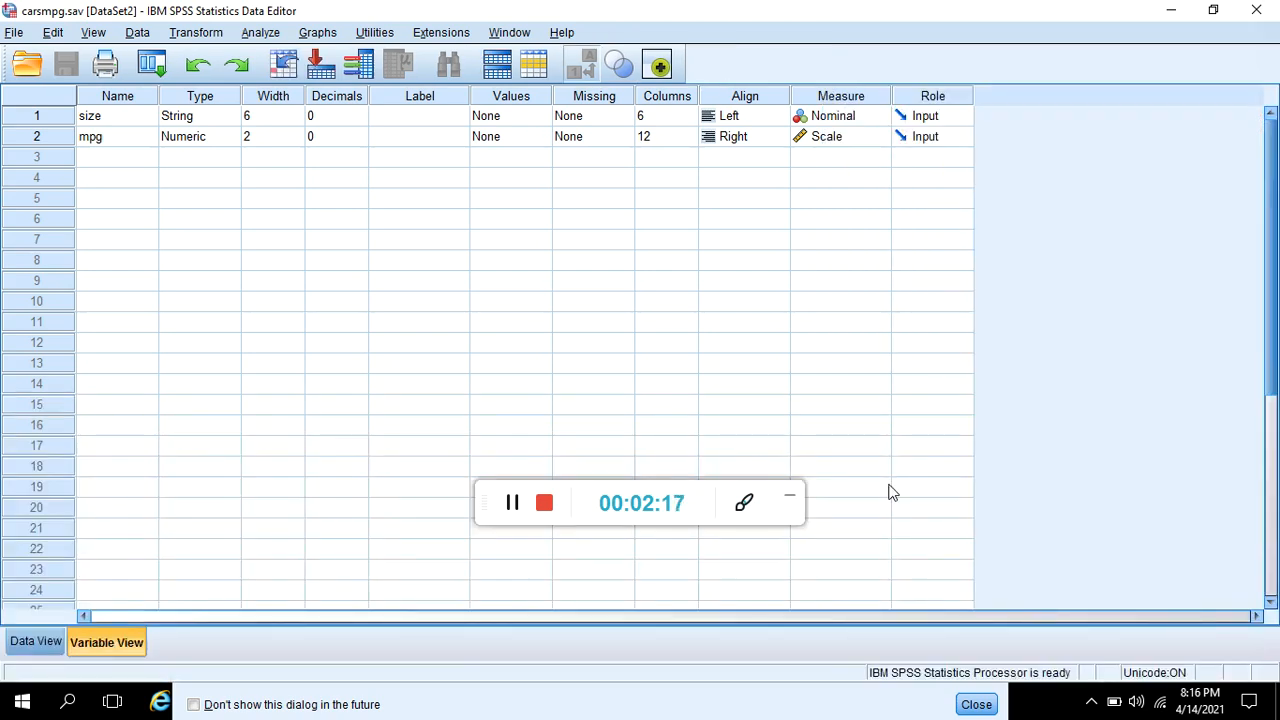
pyautogui.click(37, 647)
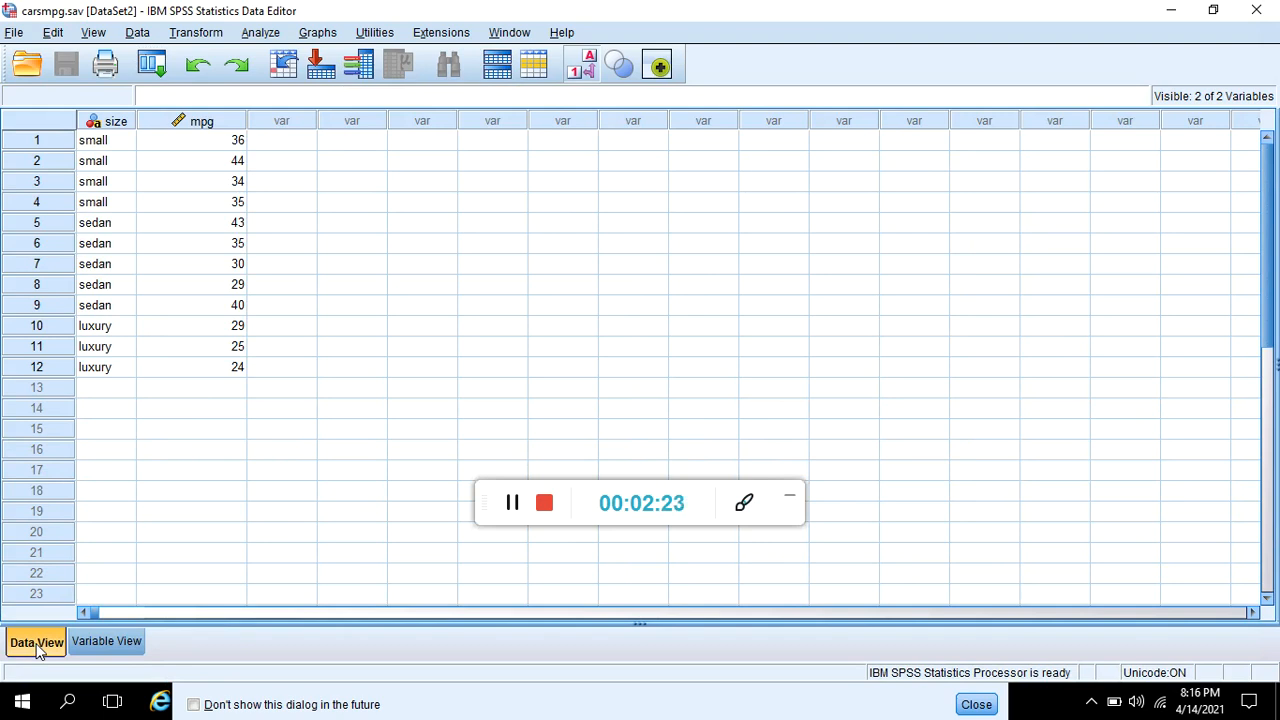
pyautogui.click(519, 507)
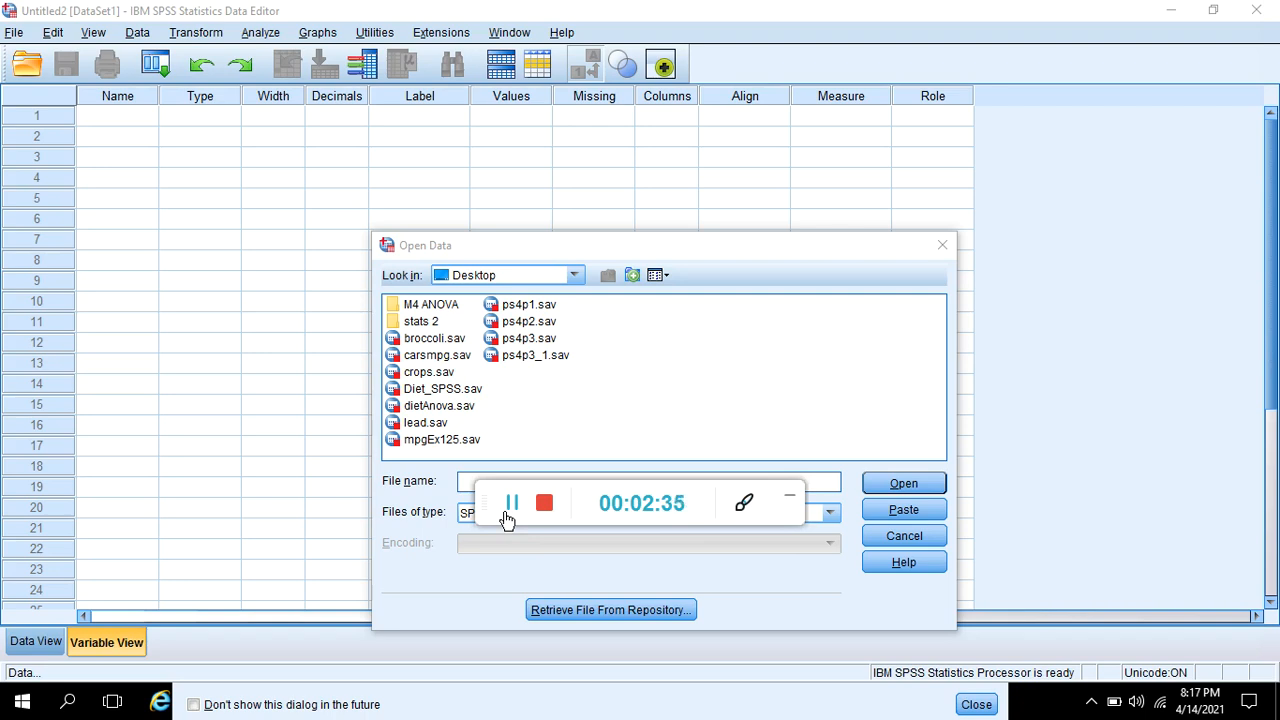
# - Open the mpgEx125.sav dataset from the Desktop
pyautogui.click(444, 441)
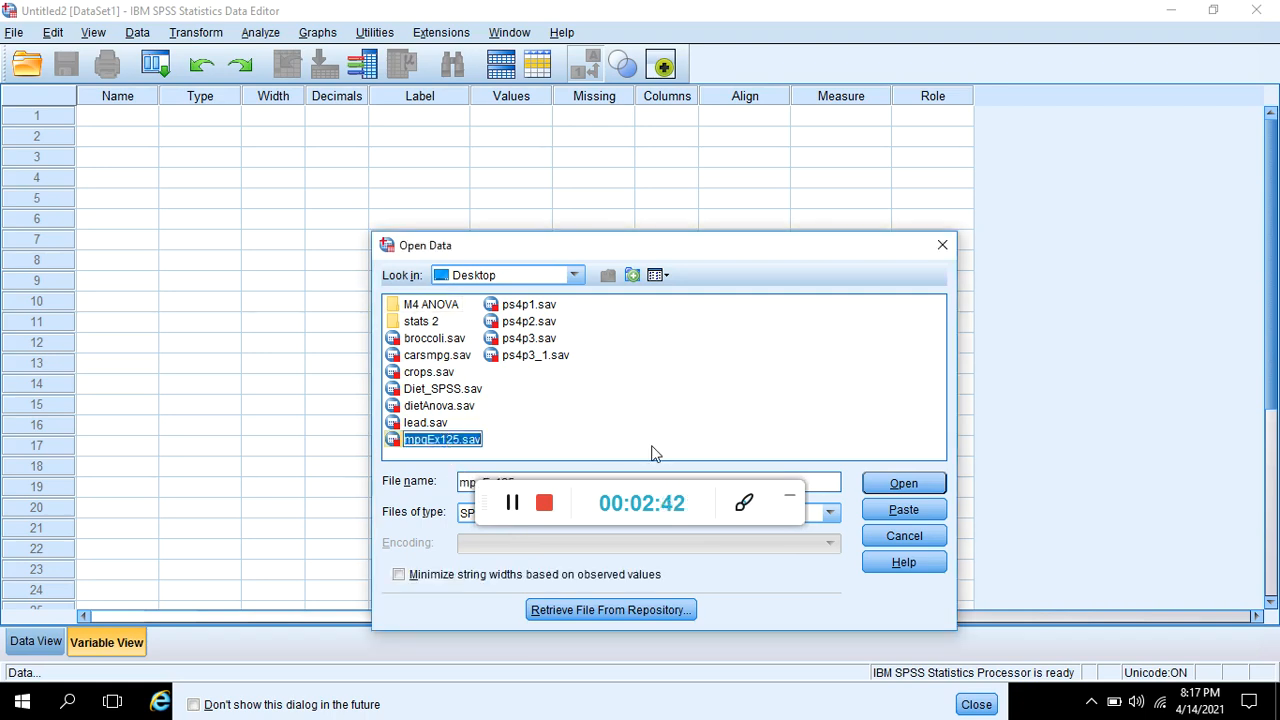
pyautogui.click(890, 485)
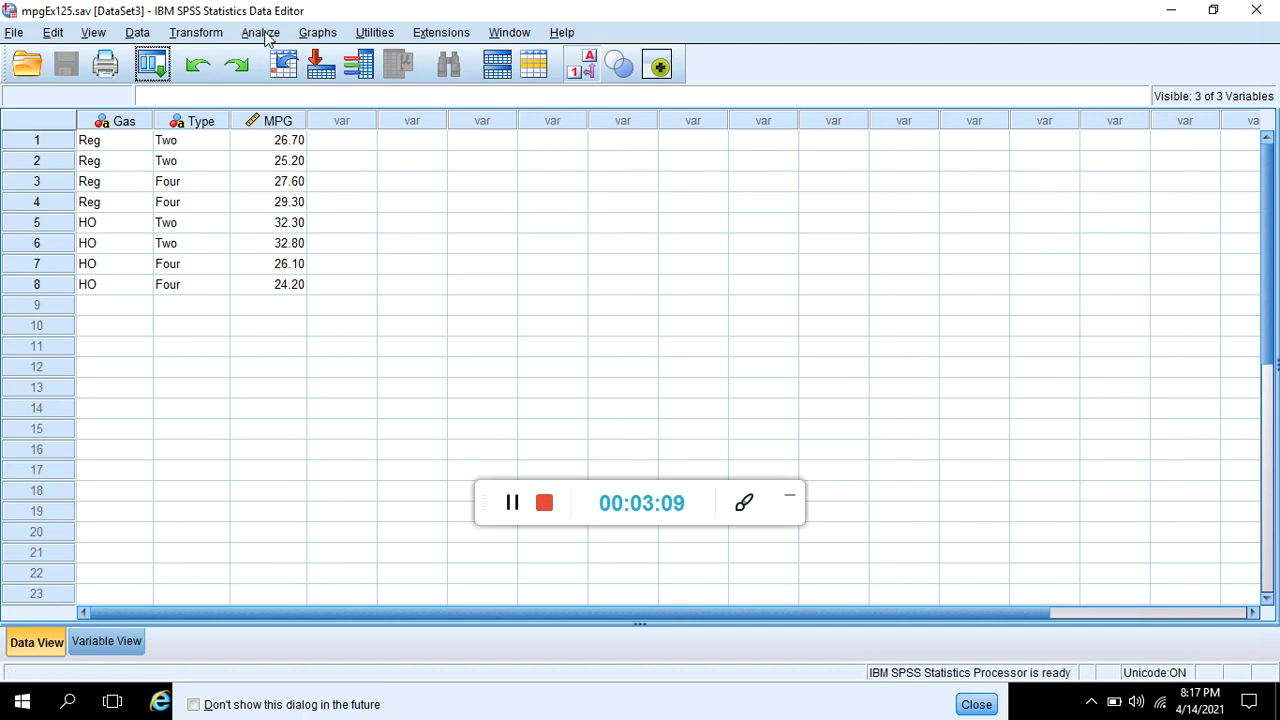
pyautogui.click(262, 33)
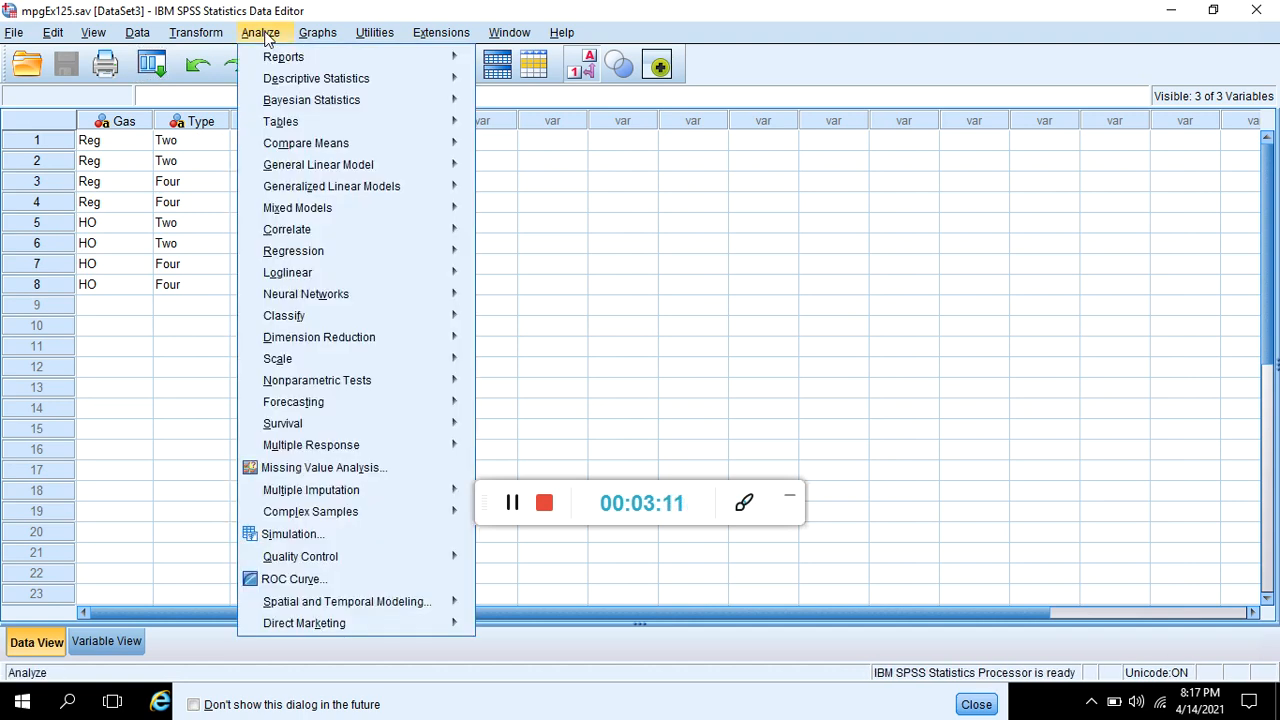
pyautogui.moveTo(307, 147)
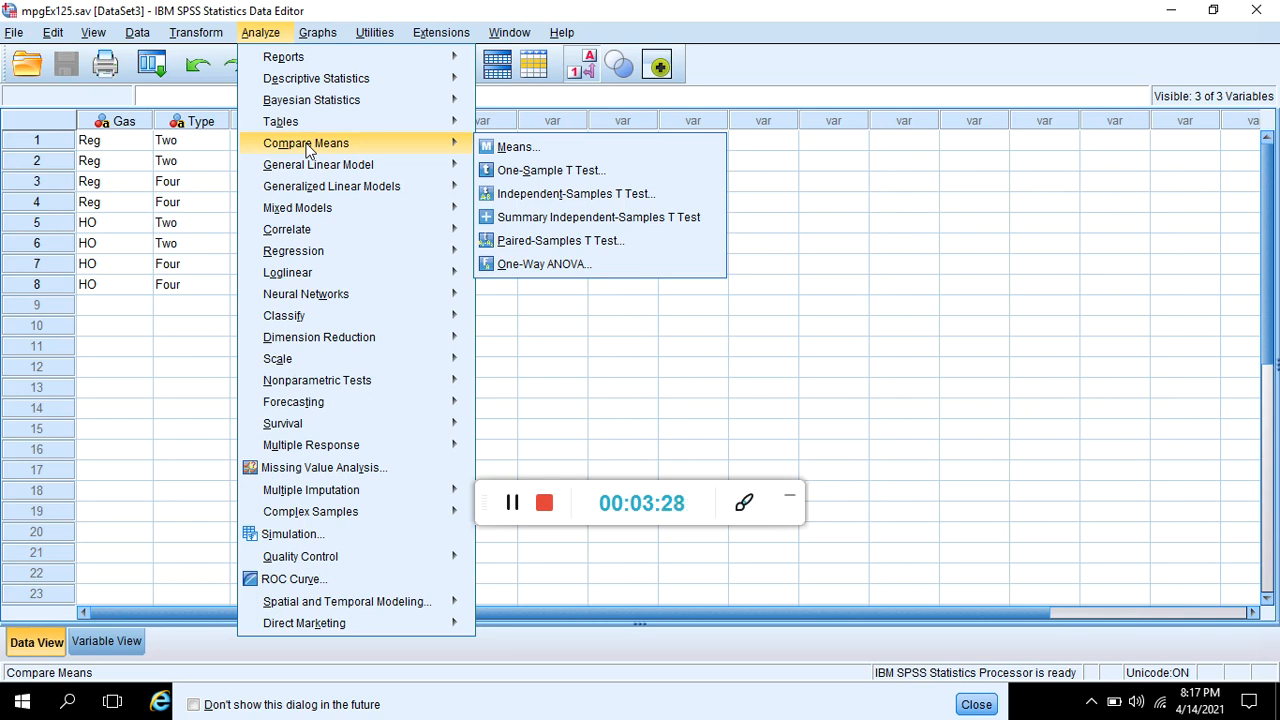
pyautogui.moveTo(313, 170)
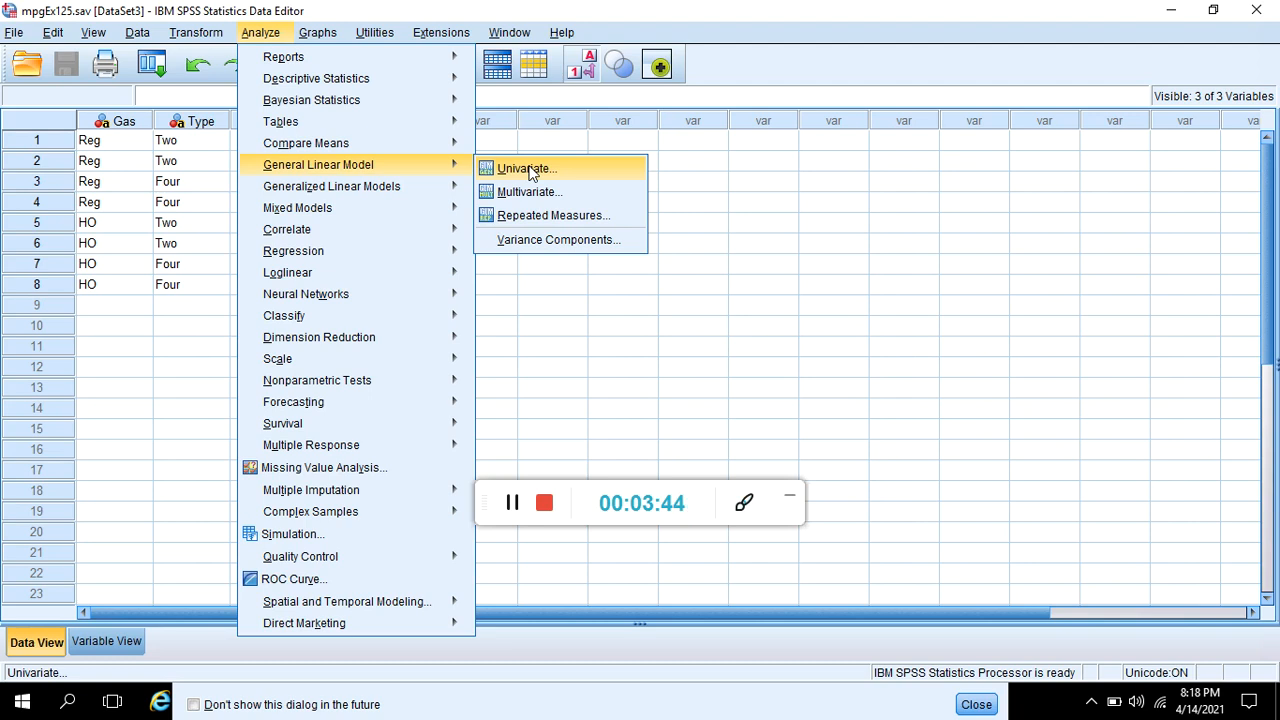
pyautogui.click(683, 335)
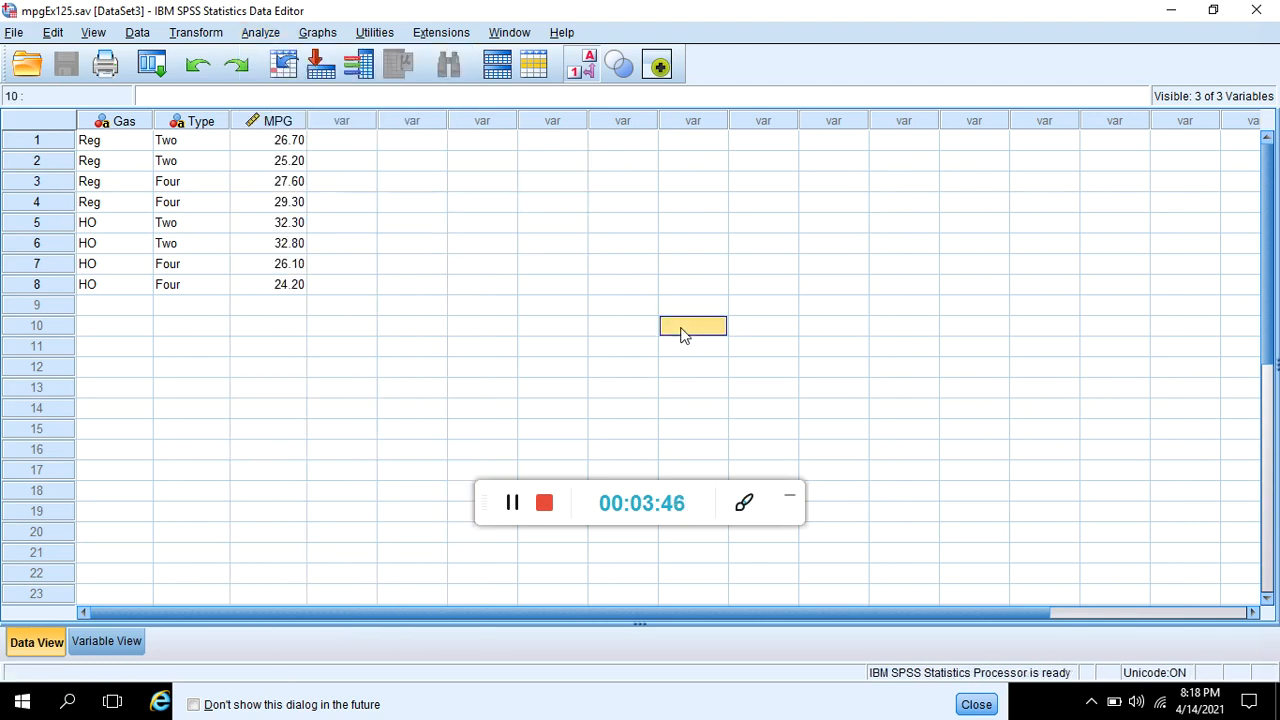
pyautogui.click(268, 121)
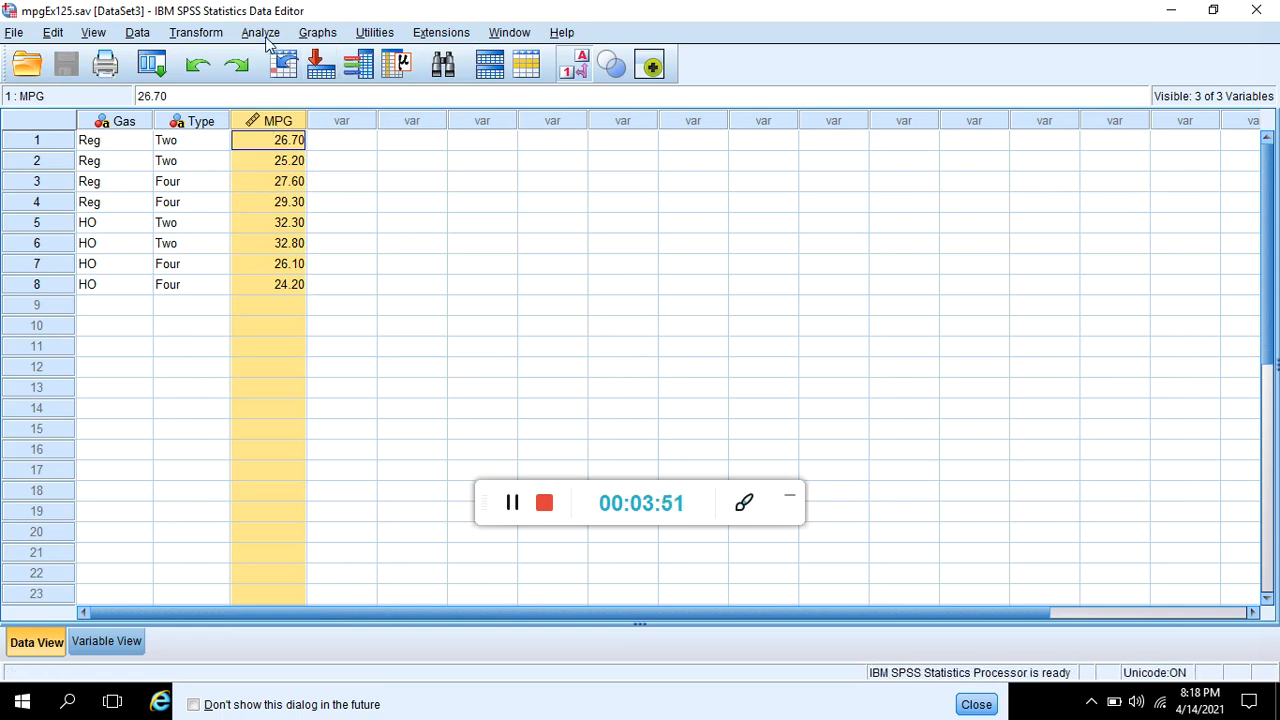
# - Start a Univariate General Linear Model analysis with MPG as the dependent variable
pyautogui.click(266, 36)
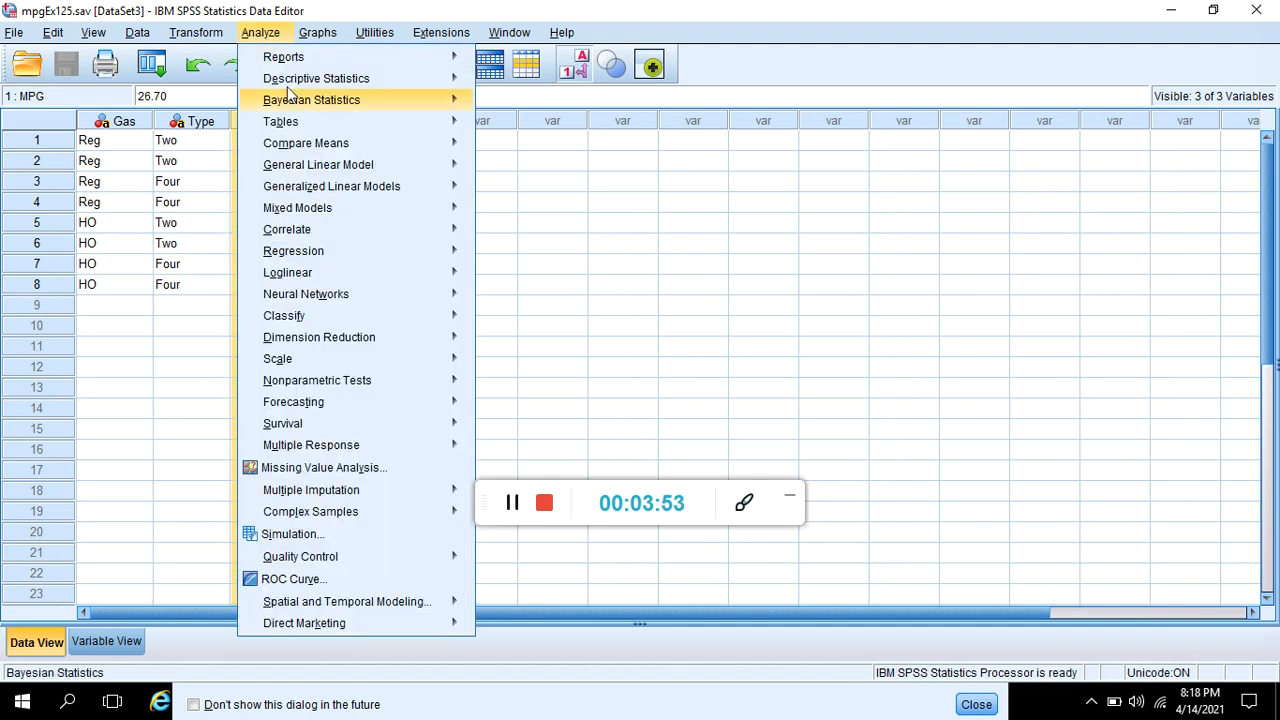
pyautogui.moveTo(353, 167)
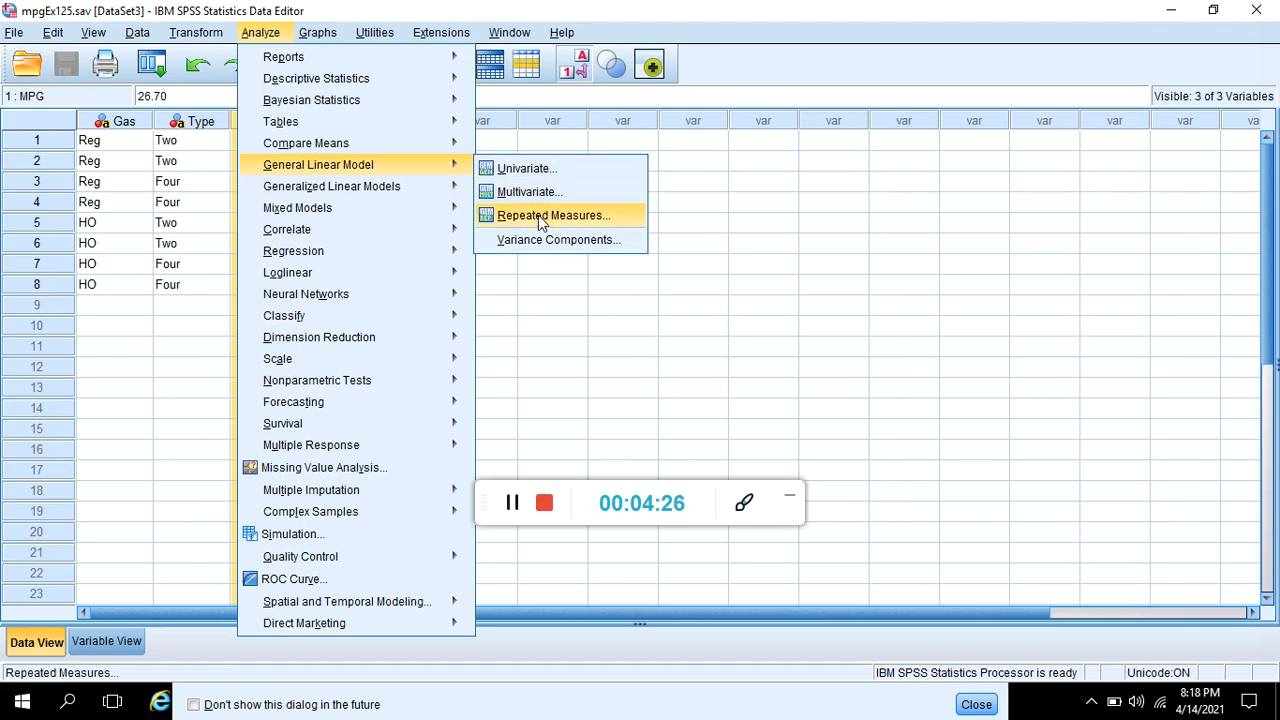
pyautogui.click(512, 171)
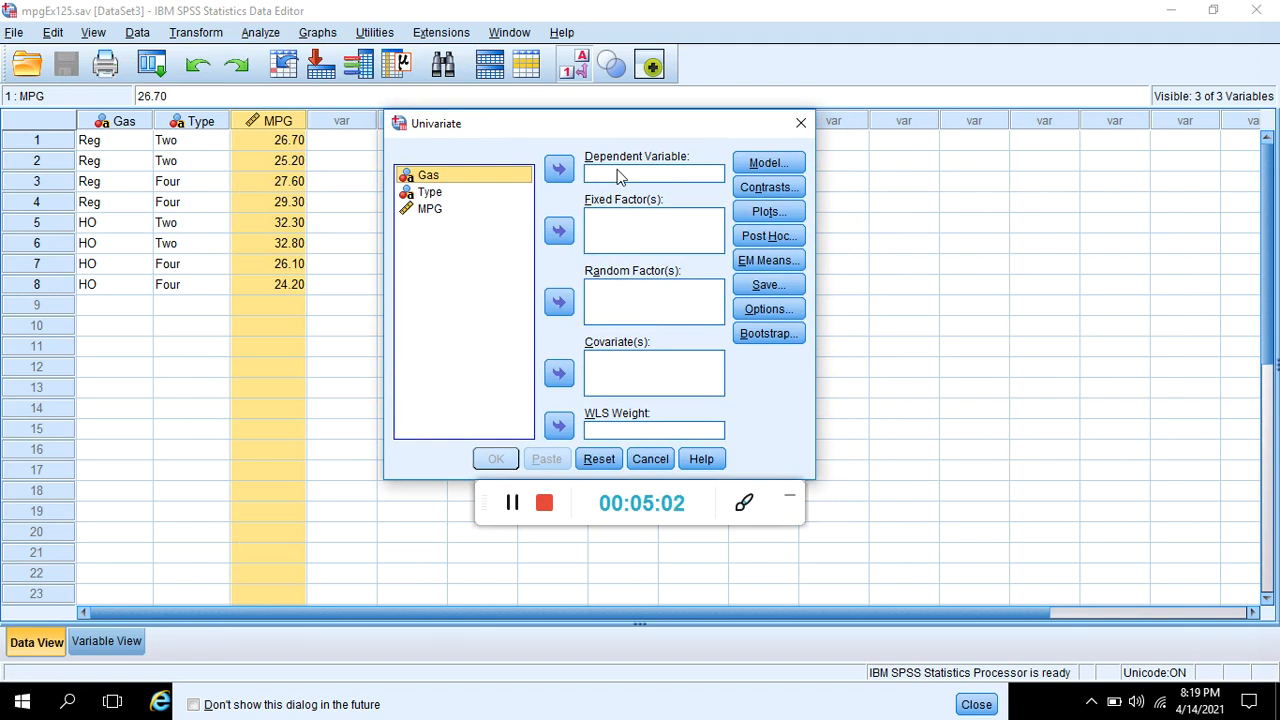
pyautogui.click(476, 214)
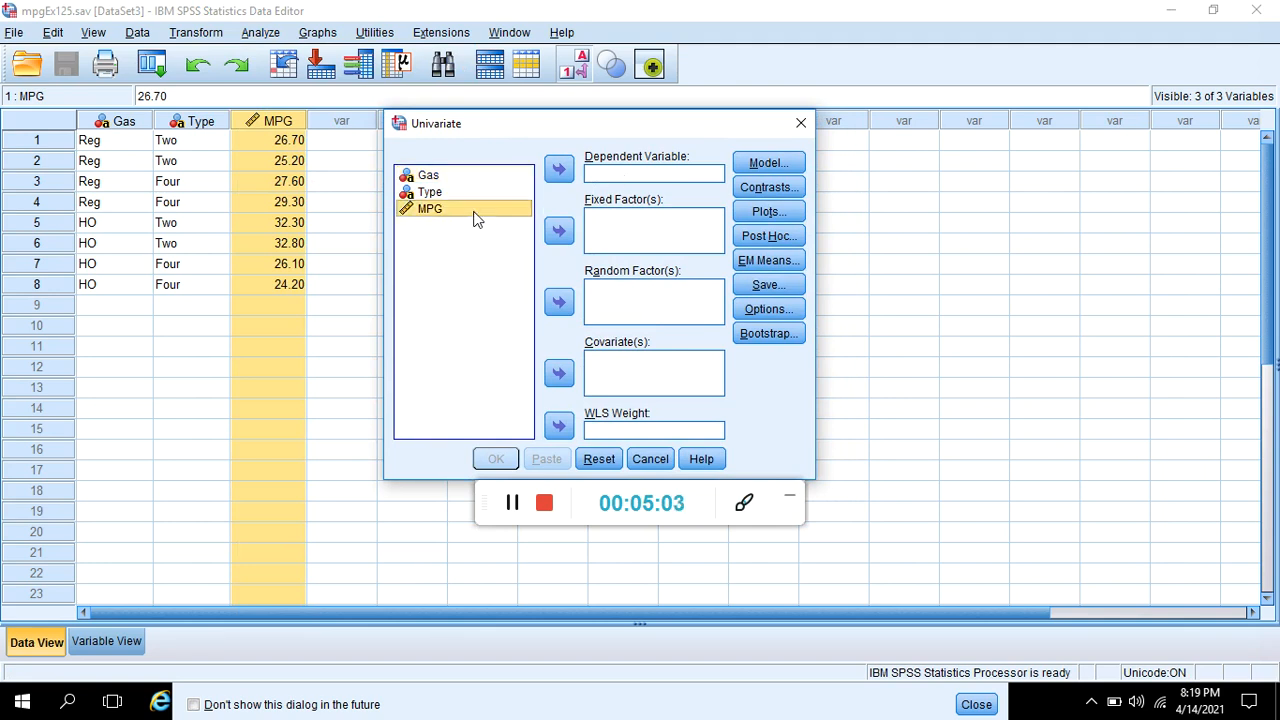
pyautogui.click(559, 172)
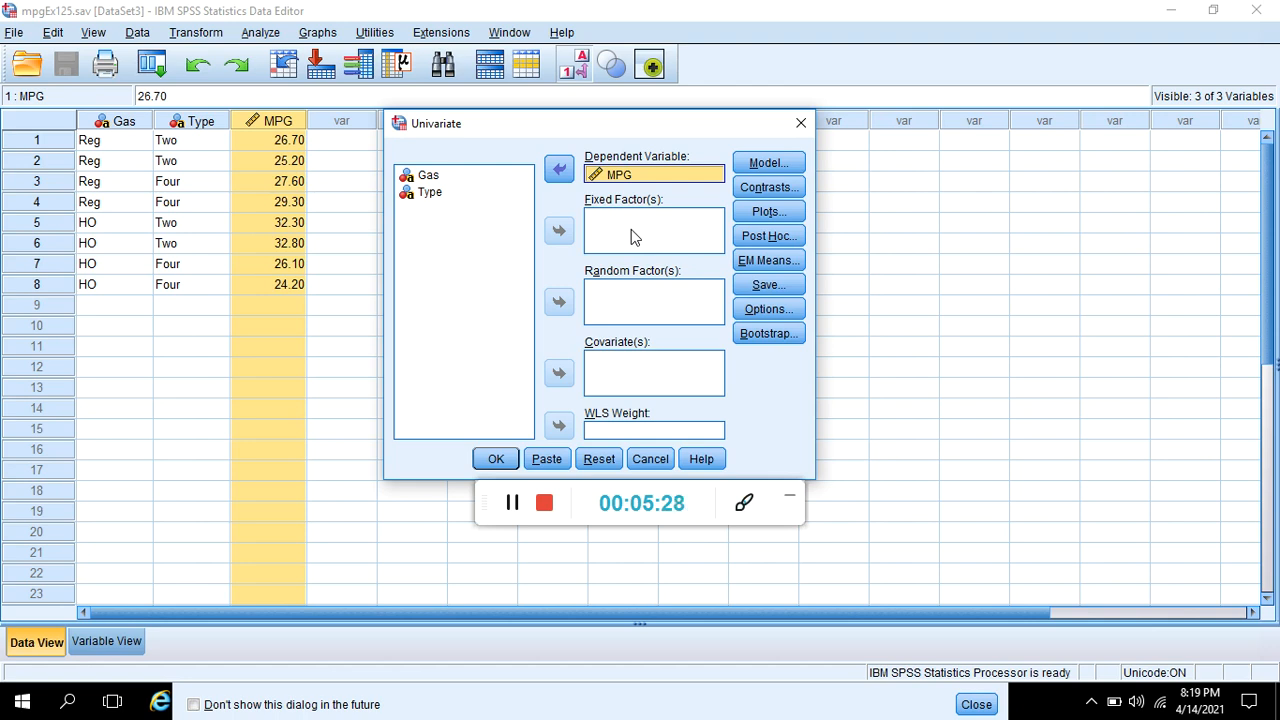
# - Add Gas and Type as fixed factors and run the univariate analysis
pyautogui.click(469, 193)
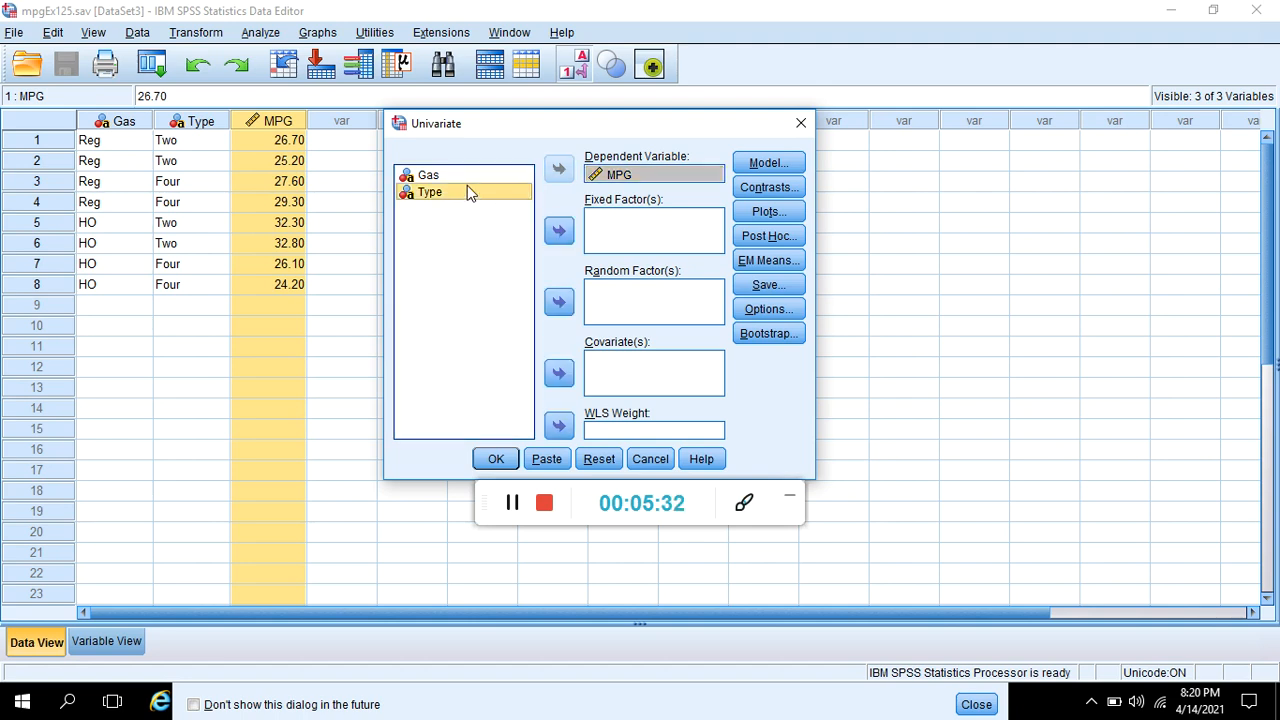
pyautogui.keyDown('ctrl'); pyautogui.click(464, 177); pyautogui.keyUp('ctrl')
pyautogui.click(558, 238)
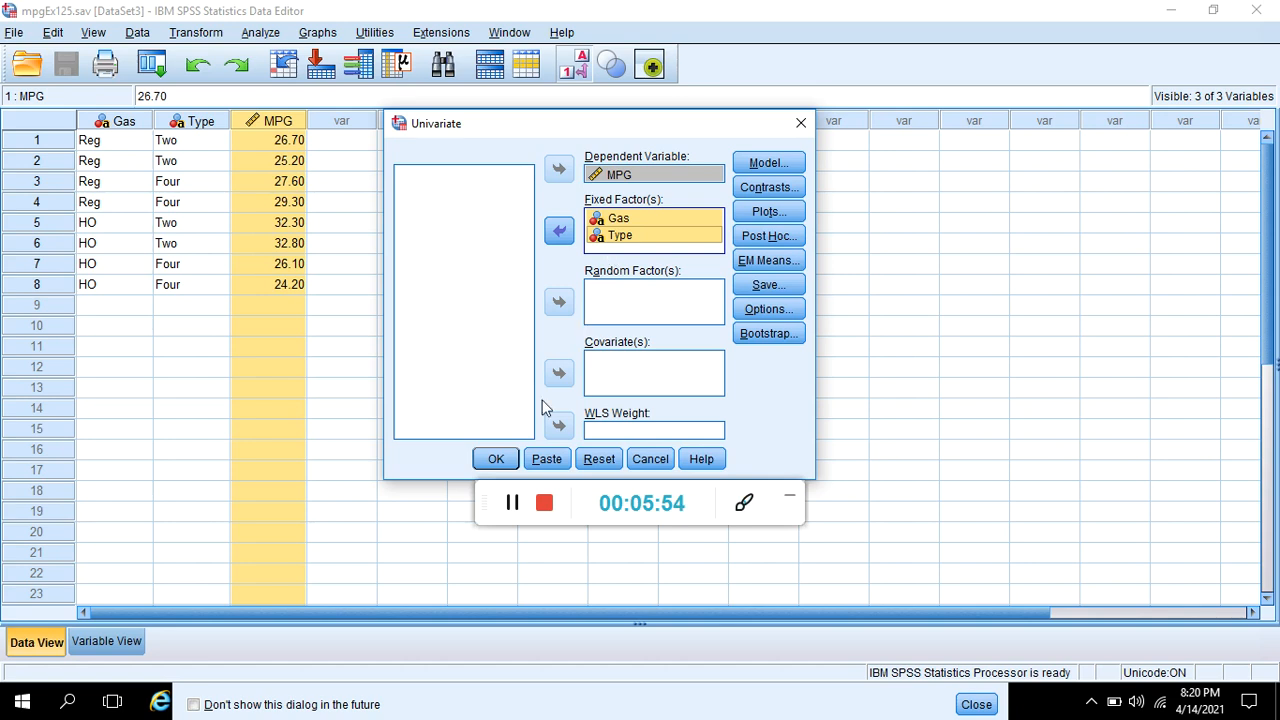
pyautogui.click(494, 458)
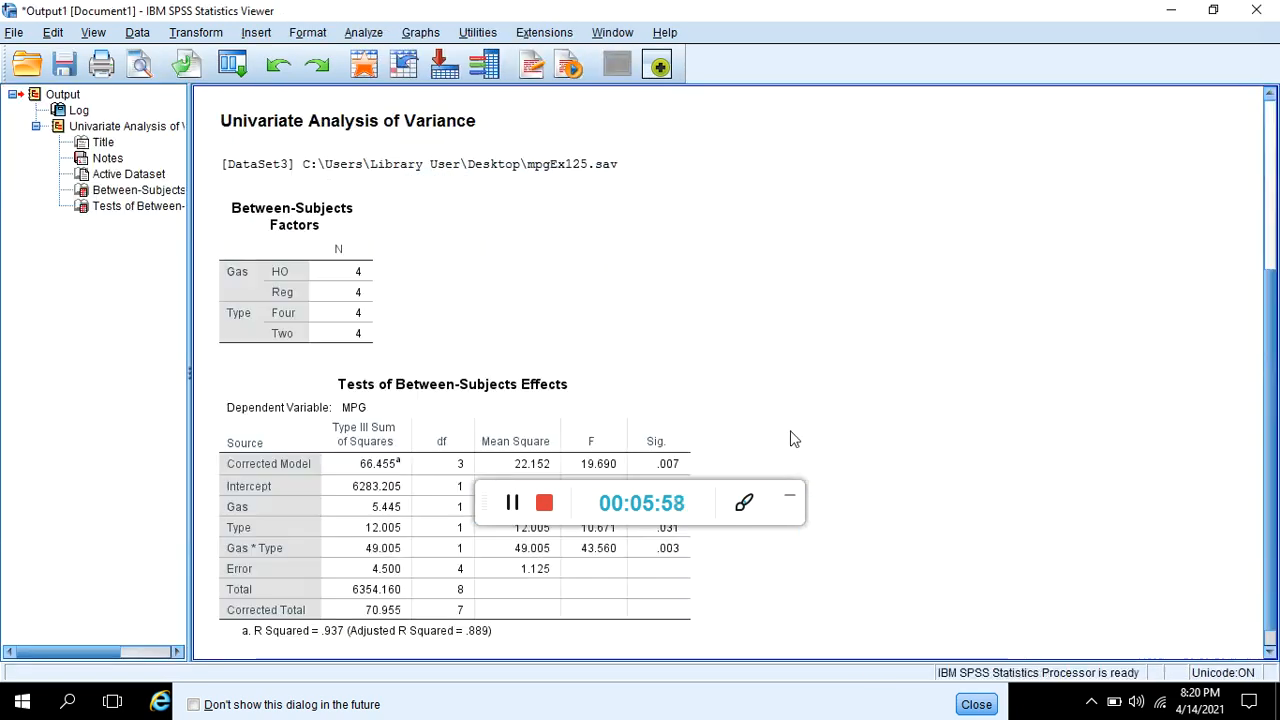
# - Examine the Gas, Type and interaction rows in the Tests of Between-Subjects Effects table
pyautogui.click(488, 500)
pyautogui.moveTo(488, 500); pyautogui.dragTo(602, 163)
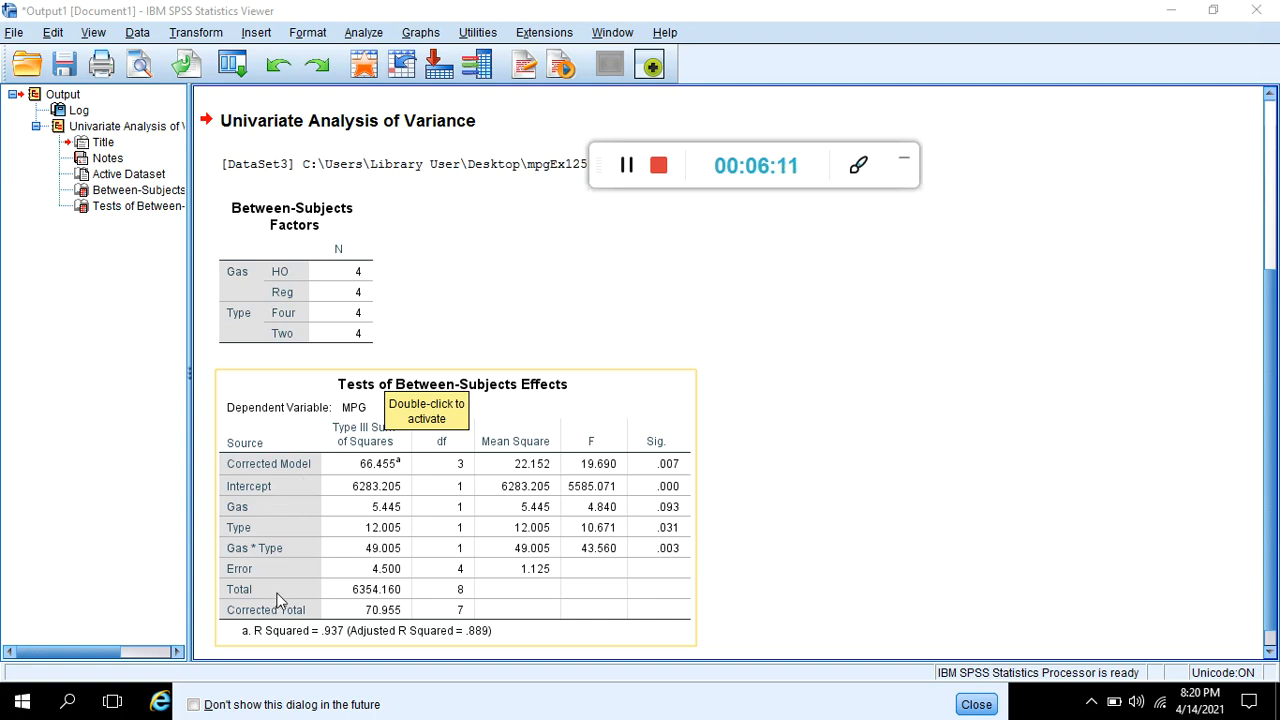
pyautogui.click(244, 512)
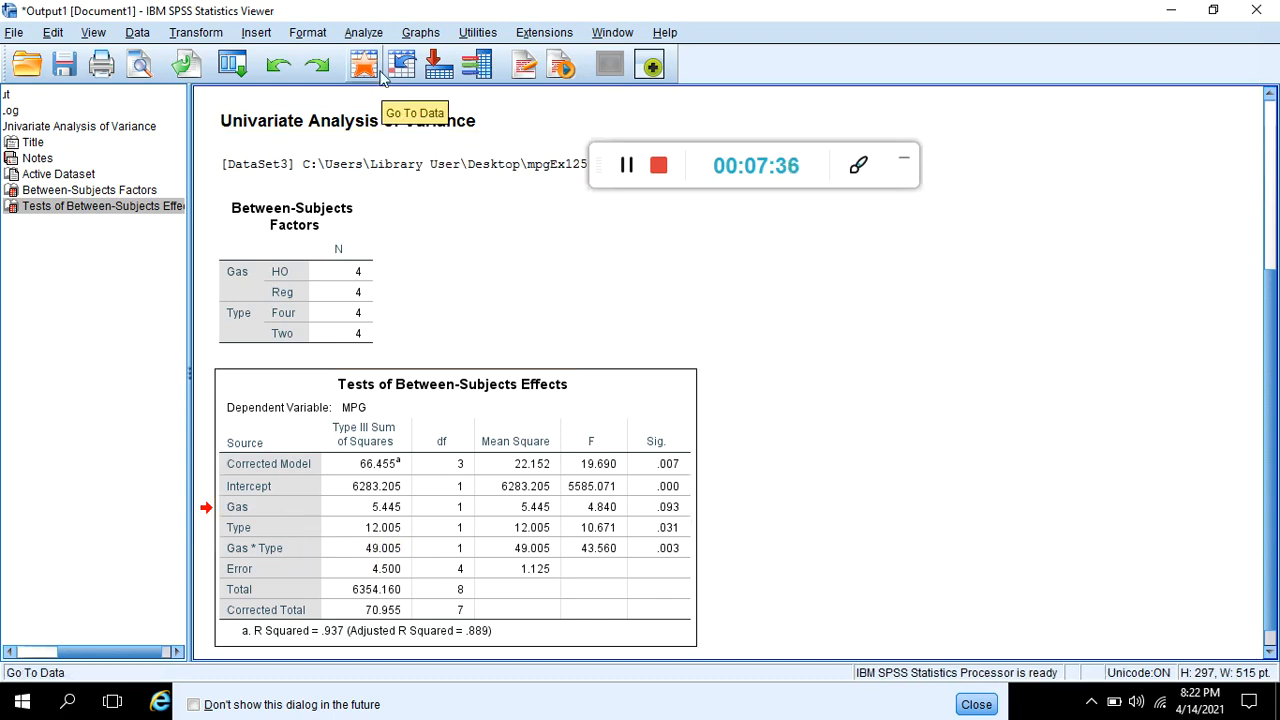
pyautogui.click(418, 33)
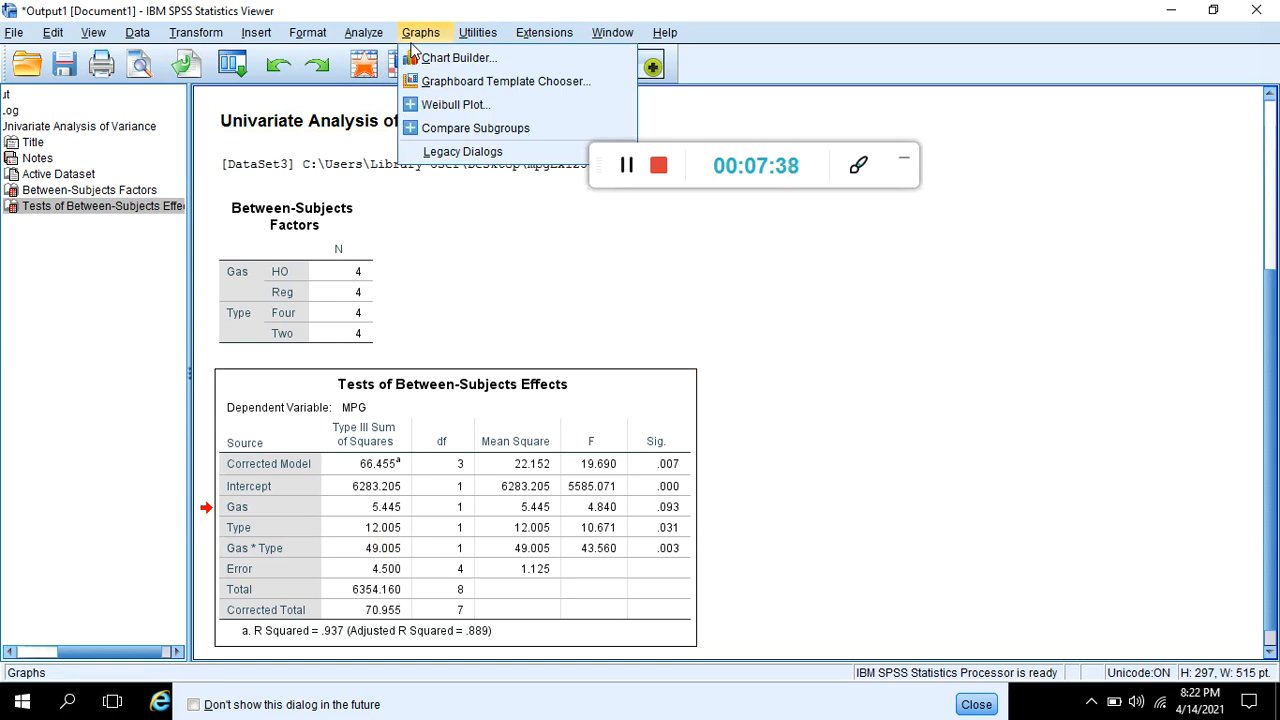
pyautogui.moveTo(390, 46)
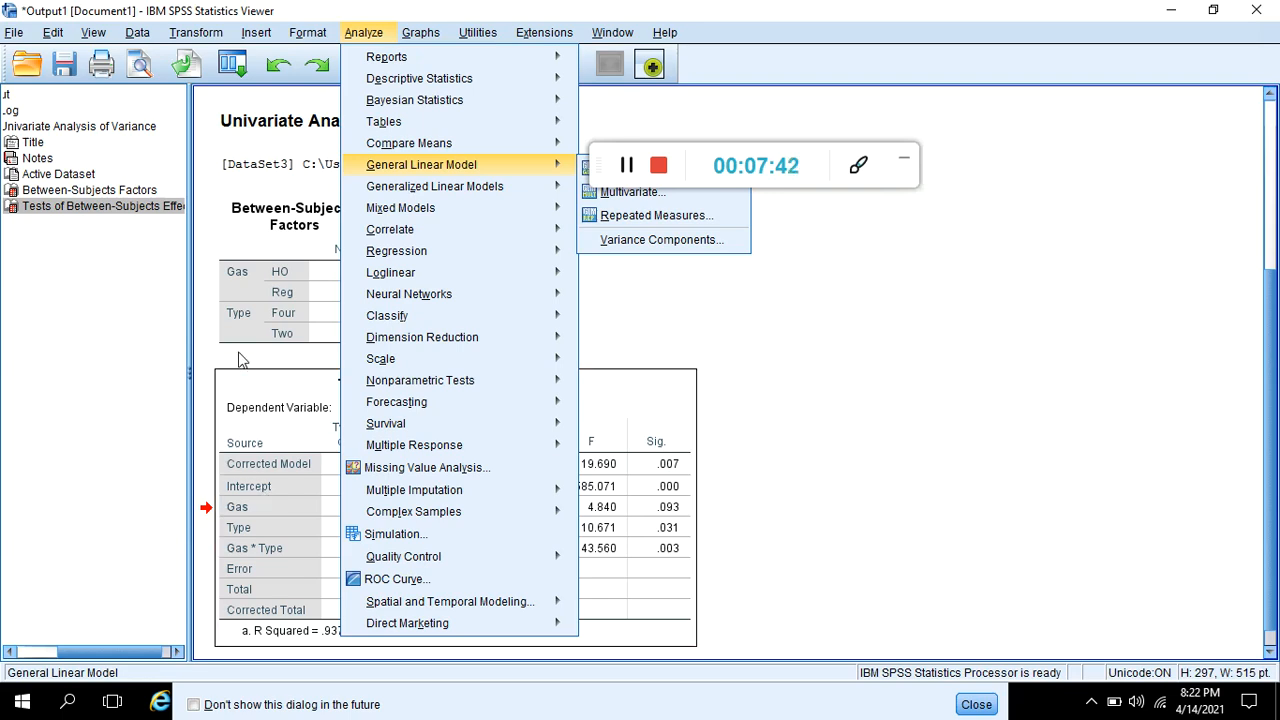
pyautogui.click(791, 434)
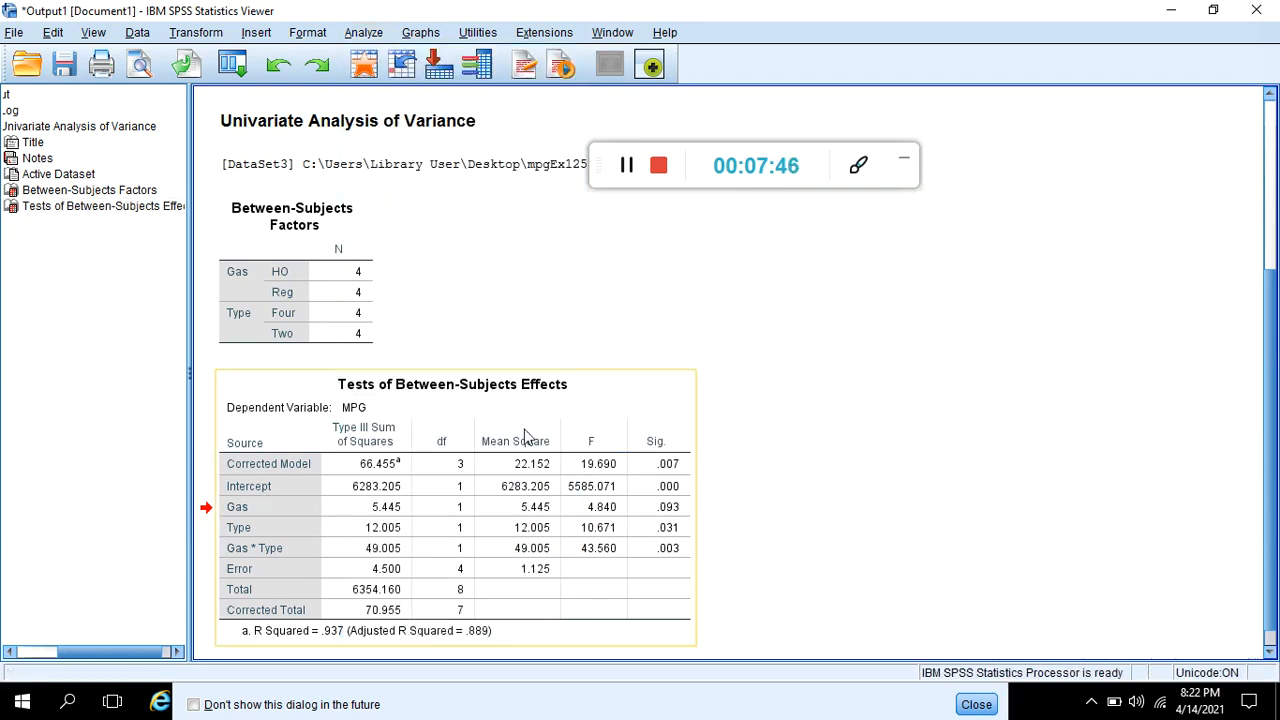
pyautogui.click(363, 32)
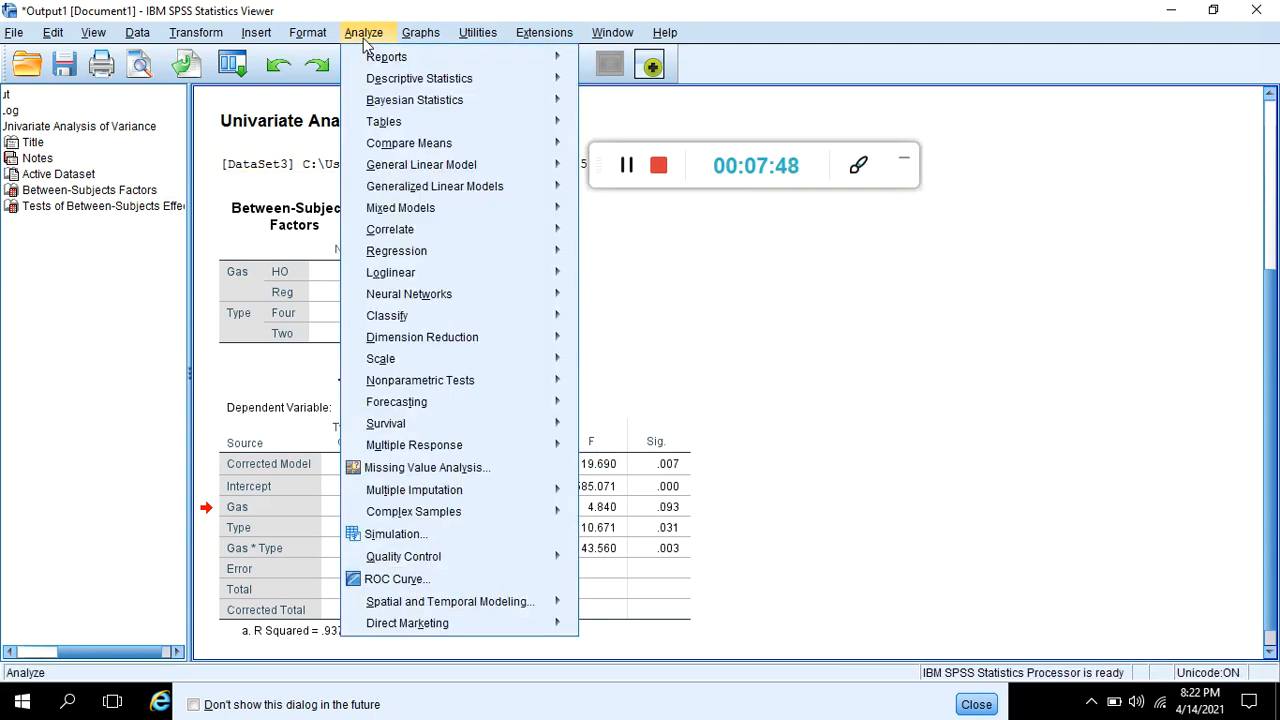
pyautogui.moveTo(392, 86)
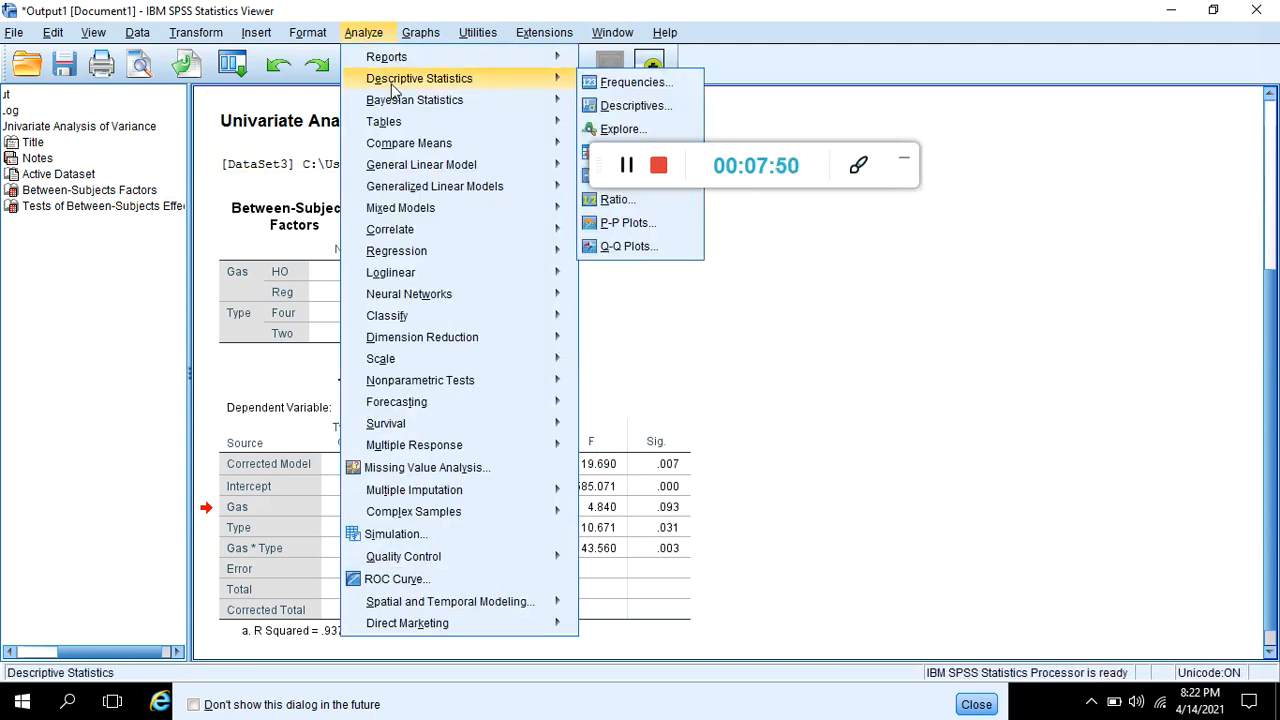
pyautogui.moveTo(428, 148)
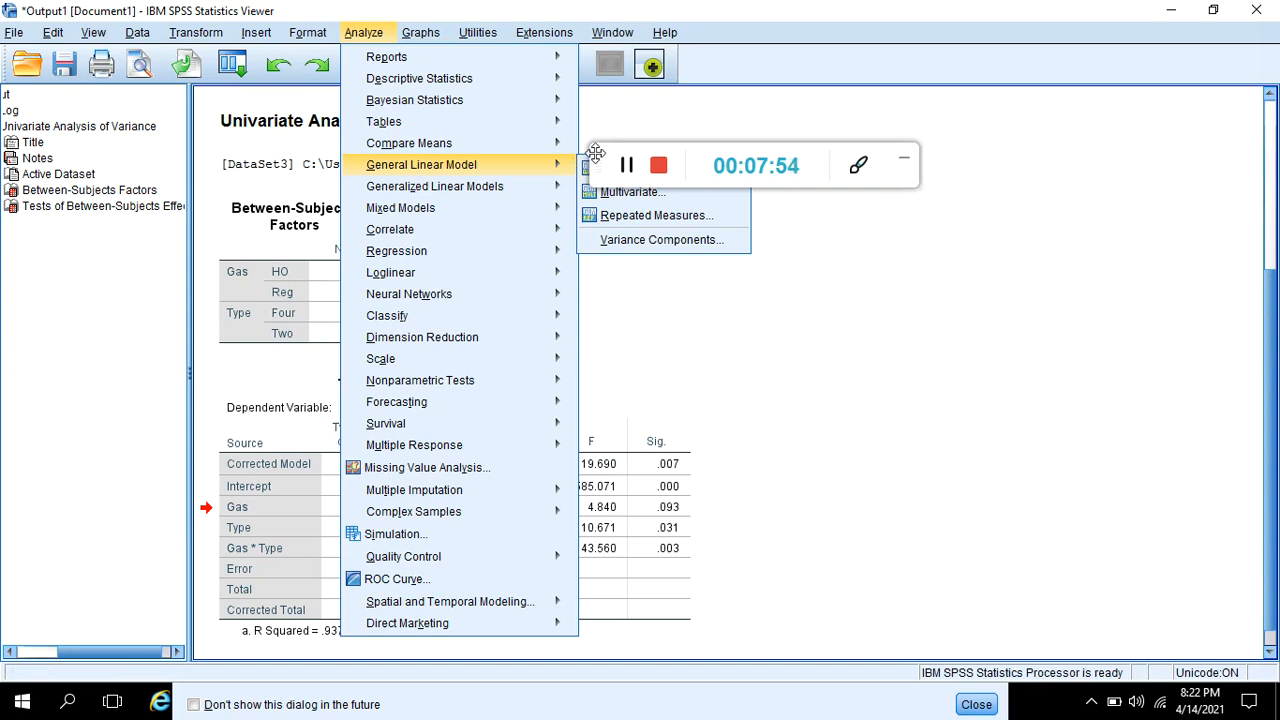
pyautogui.moveTo(593, 158); pyautogui.dragTo(765, 28)
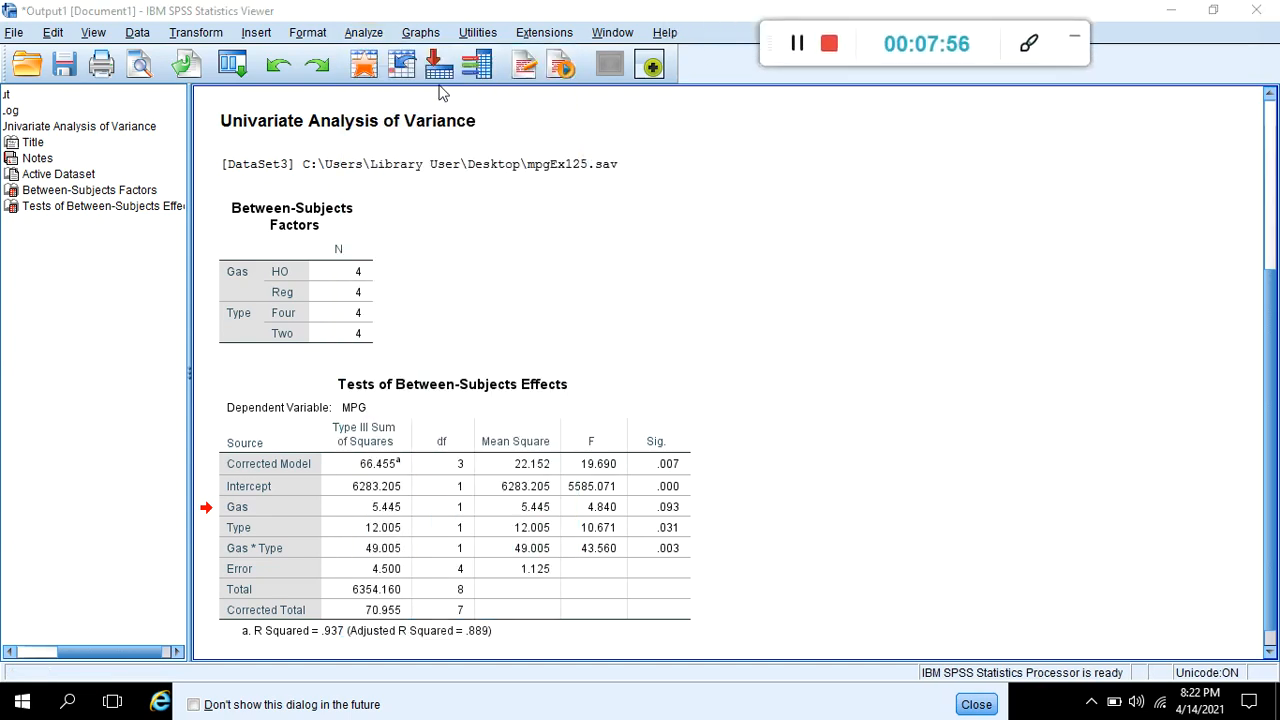
# - Start a Compare Means analysis using Means, with MPG in the dependent list
pyautogui.click(363, 32)
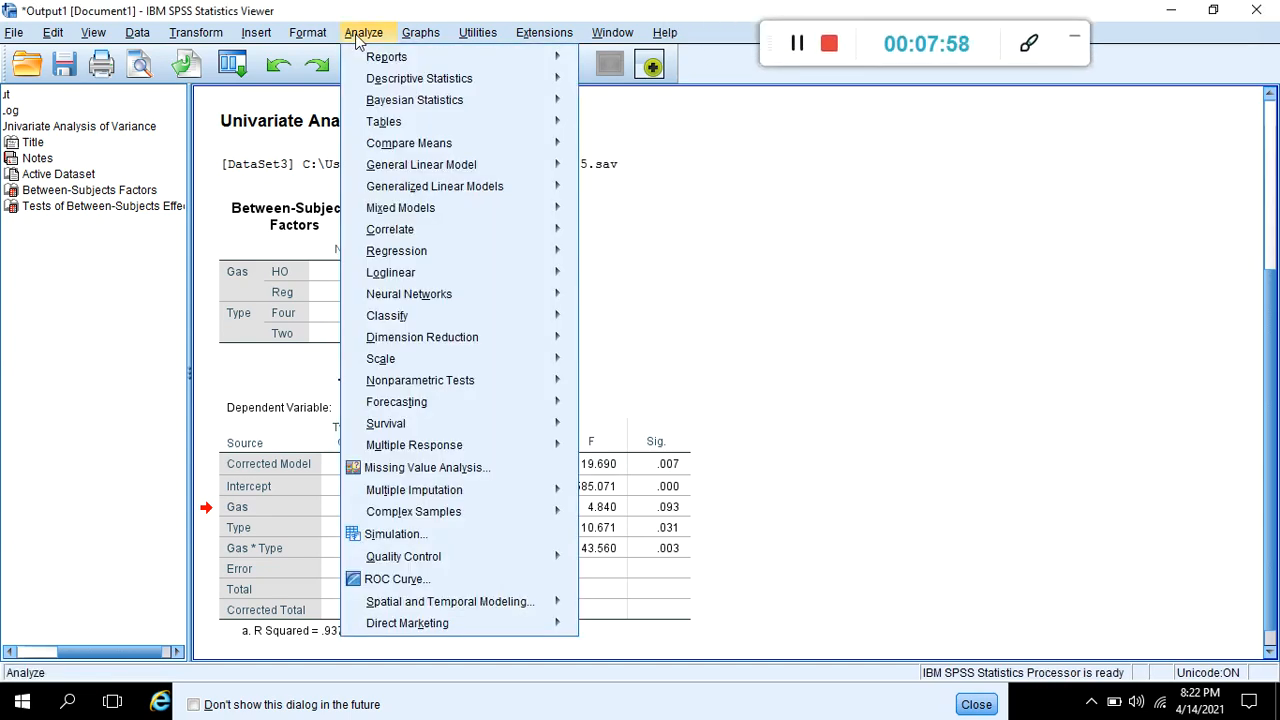
pyautogui.moveTo(391, 89)
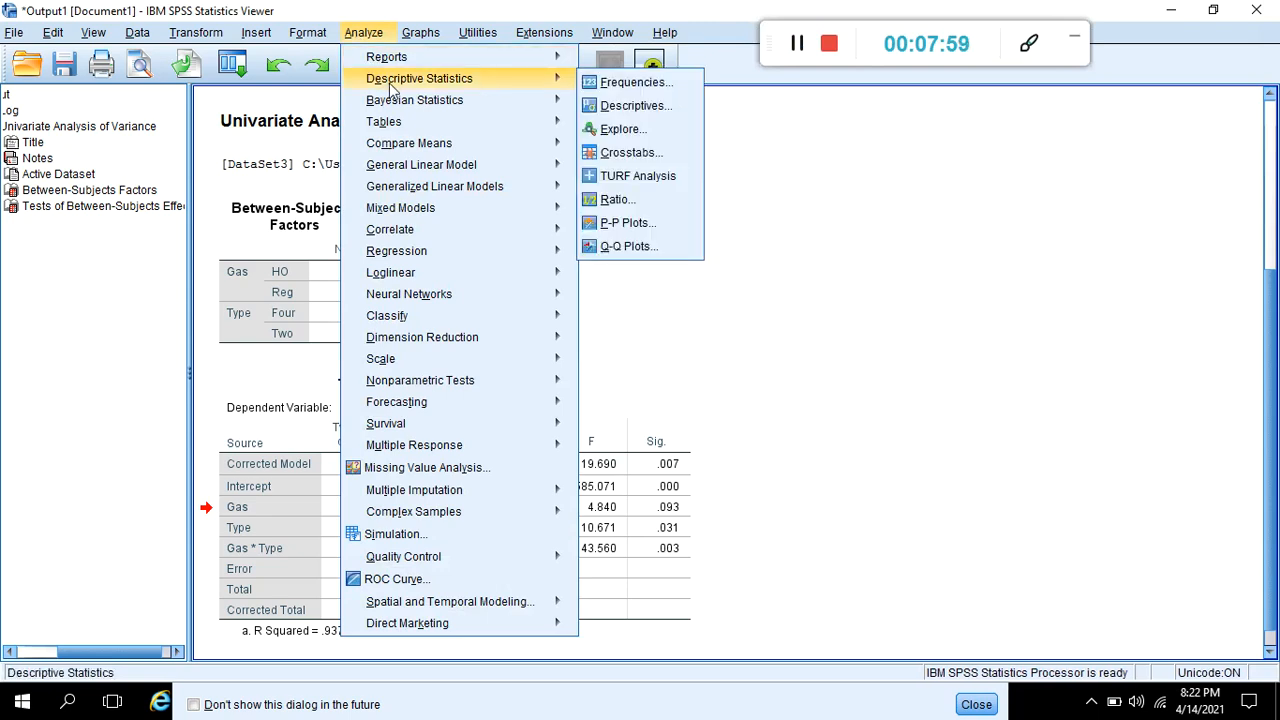
pyautogui.moveTo(420, 143)
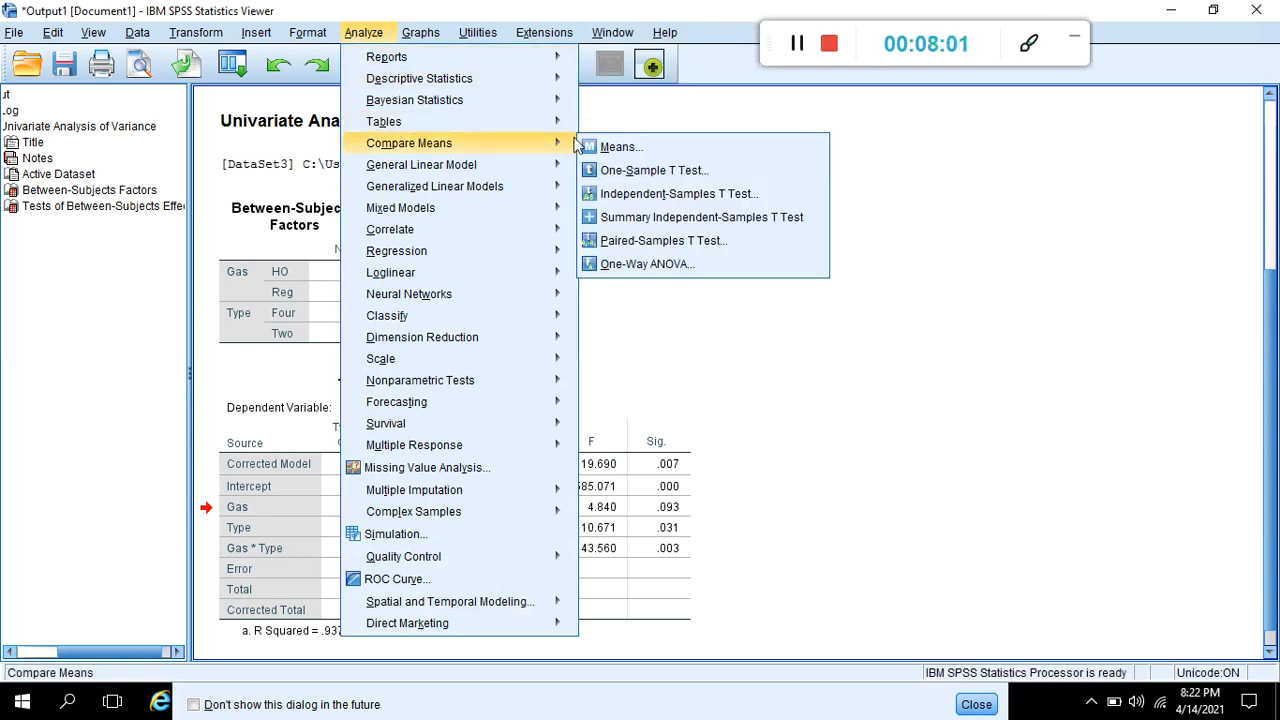
pyautogui.click(615, 147)
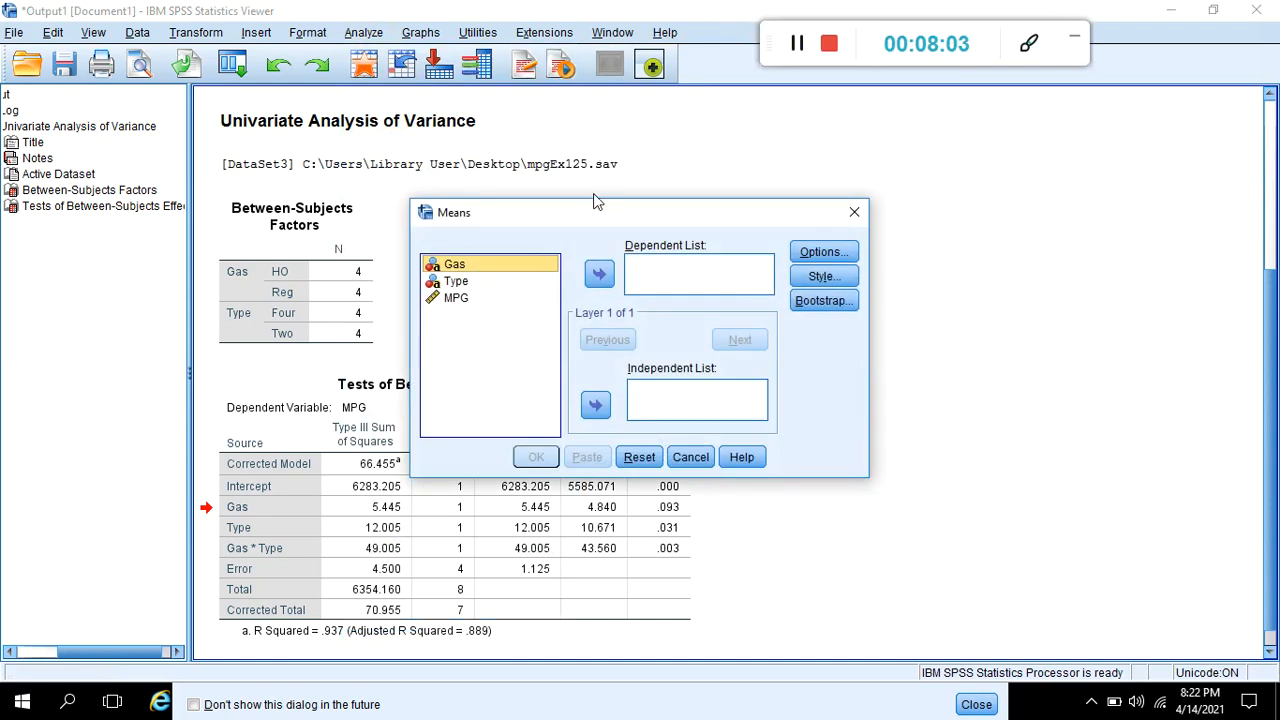
pyautogui.click(460, 297)
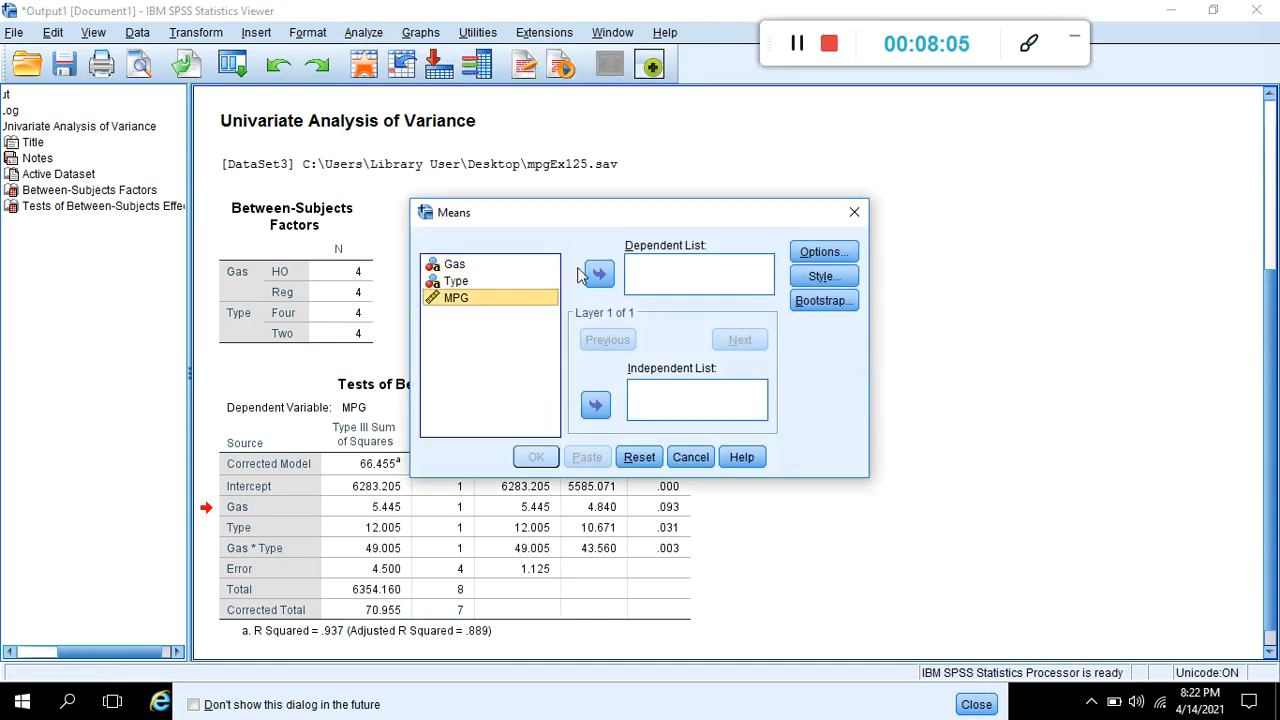
pyautogui.click(592, 275)
# - Add Gas as the independent variable, request the ANOVA table and eta, and run the Means analysis
pyautogui.click(504, 266)
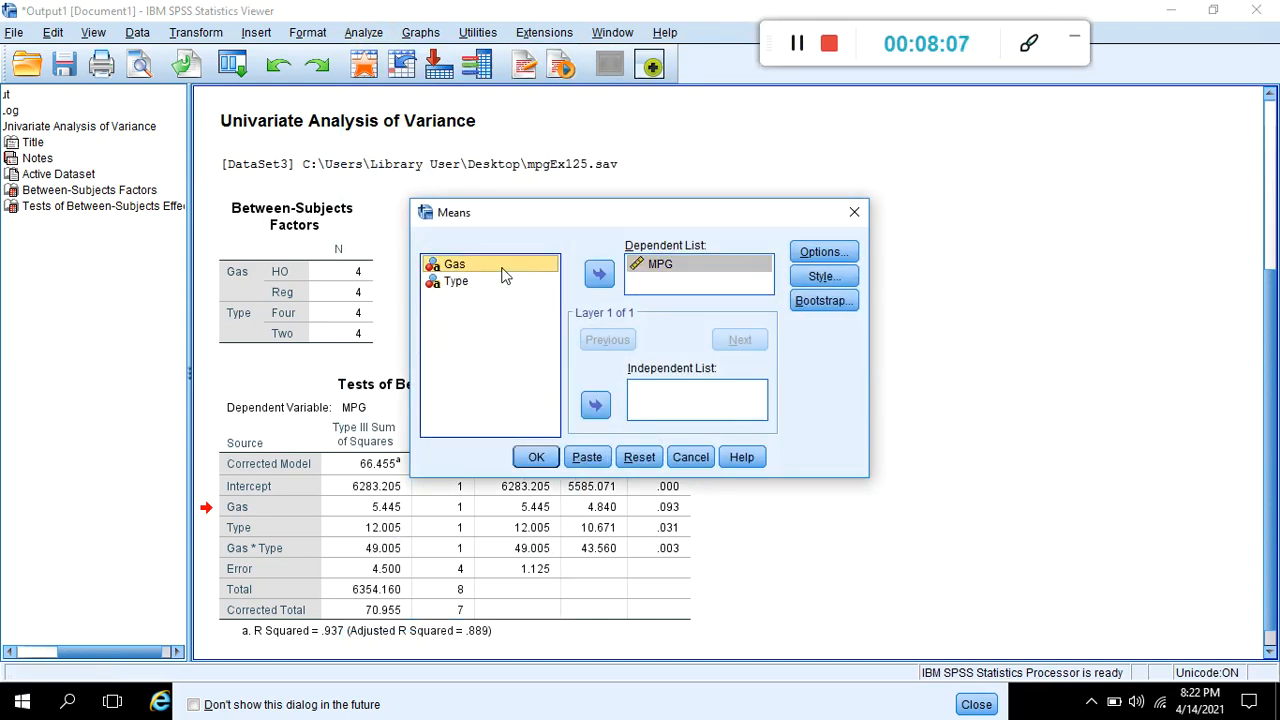
pyautogui.click(595, 406)
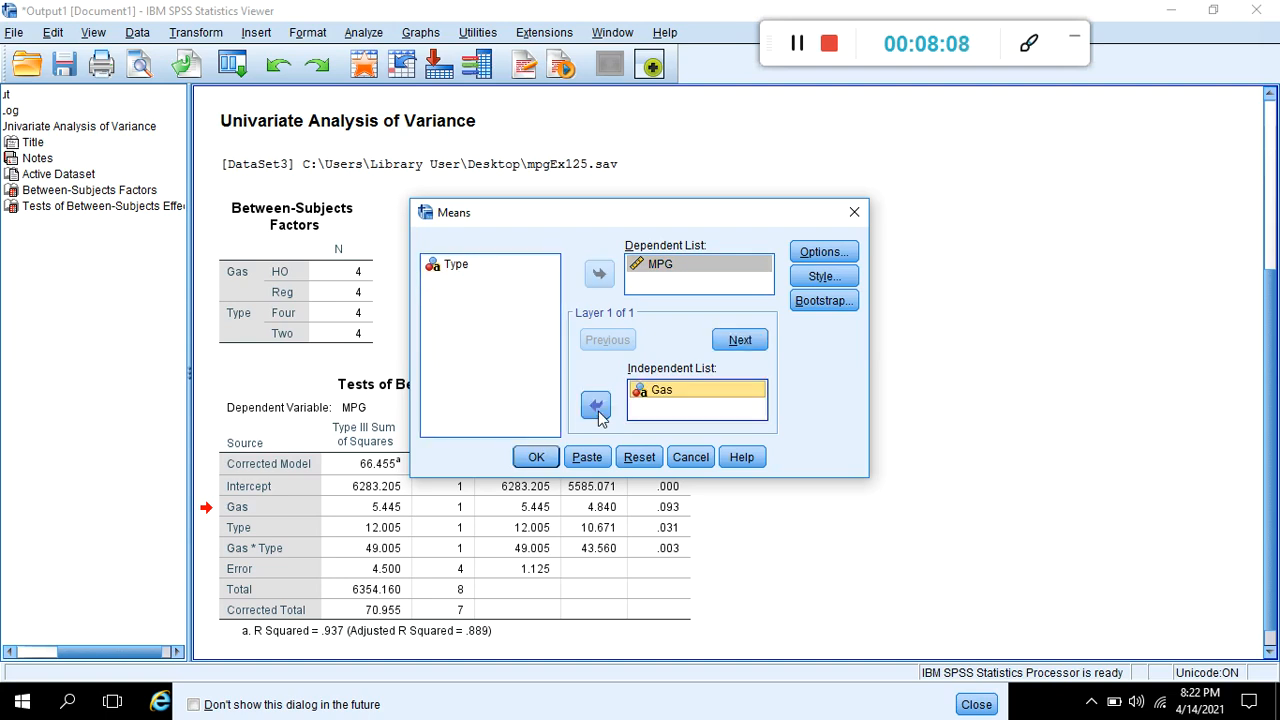
pyautogui.click(809, 258)
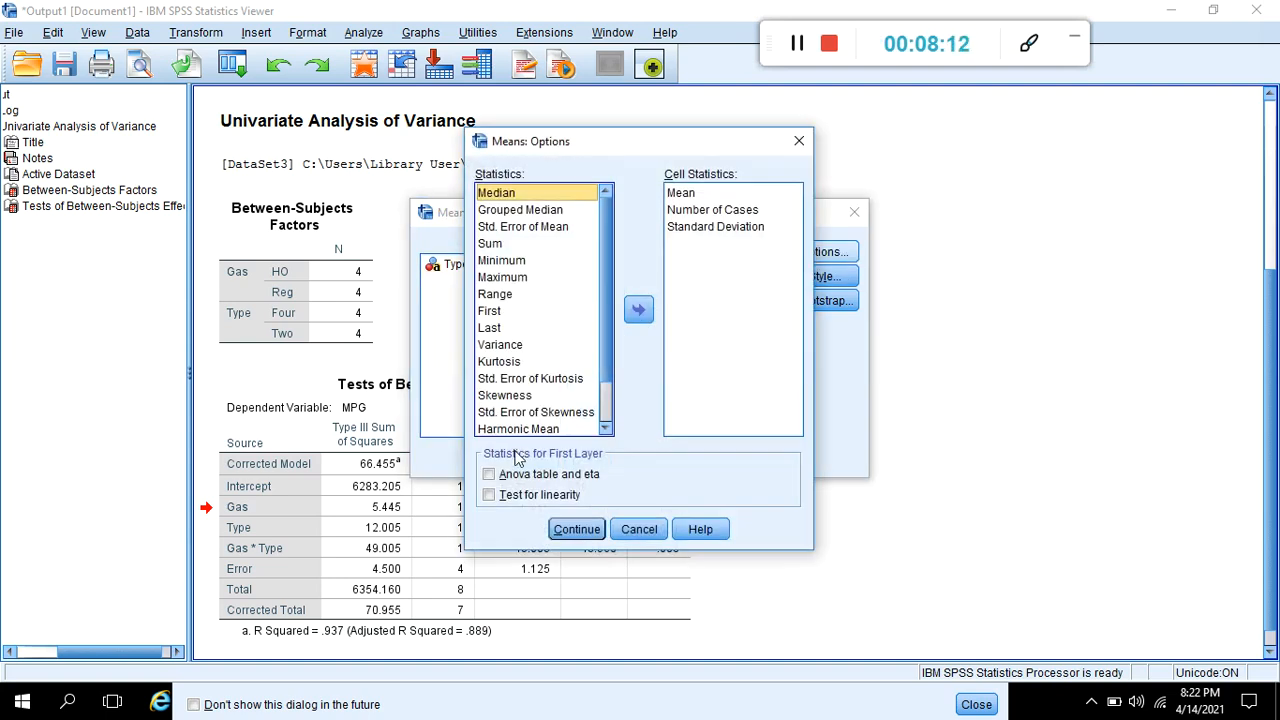
pyautogui.click(503, 475)
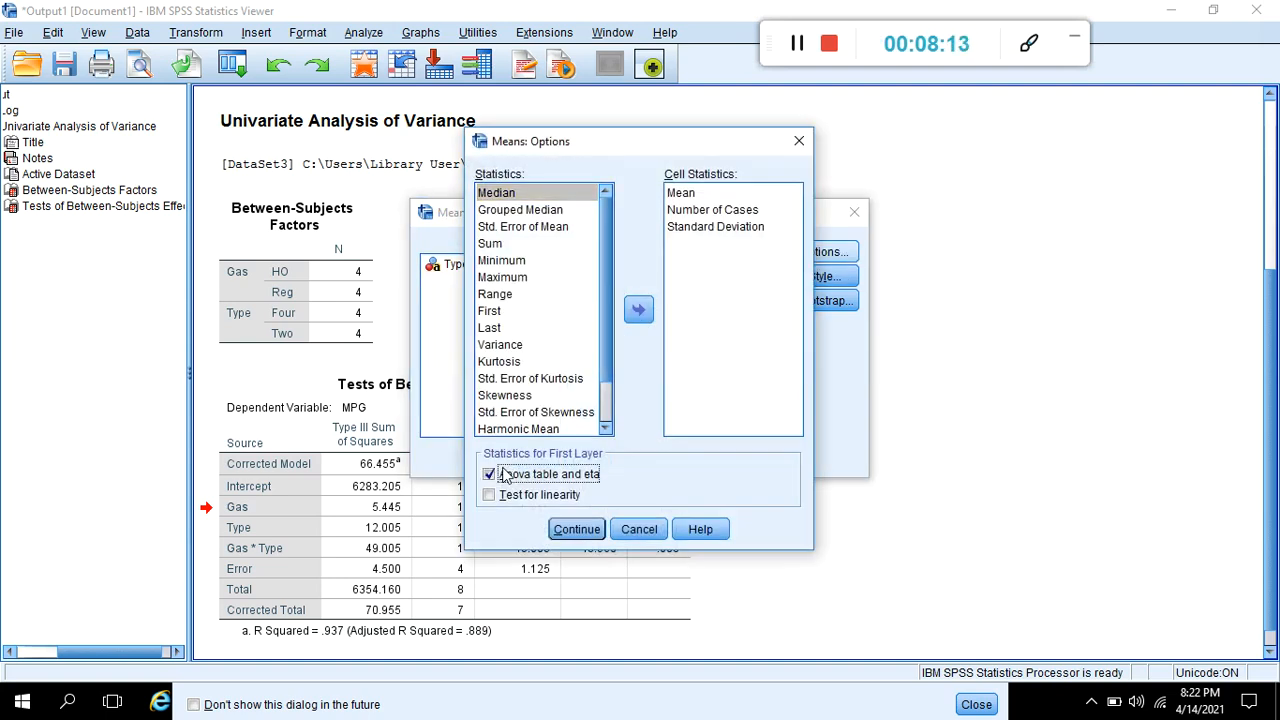
pyautogui.click(583, 532)
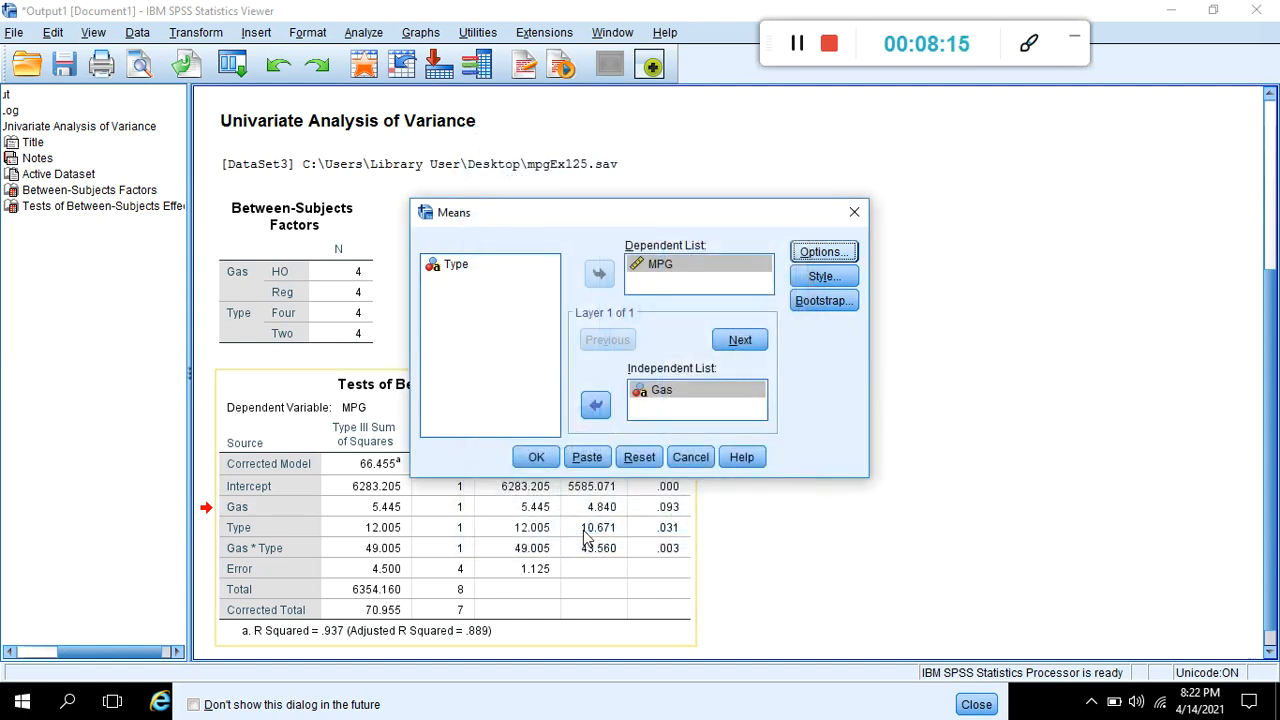
pyautogui.click(534, 457)
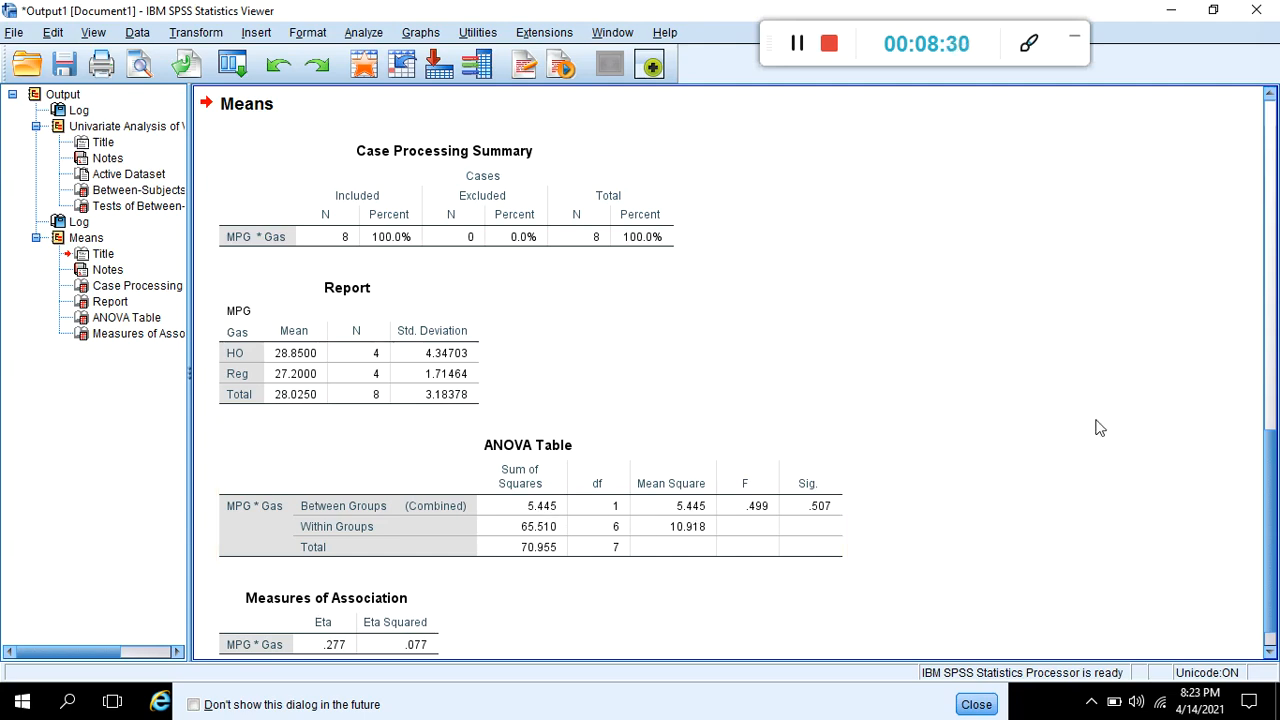
# - Compare the MPG by Gas means report and ANOVA table with the Tests of Between-Subjects Effects table
pyautogui.scroll(10, 1250, 375)
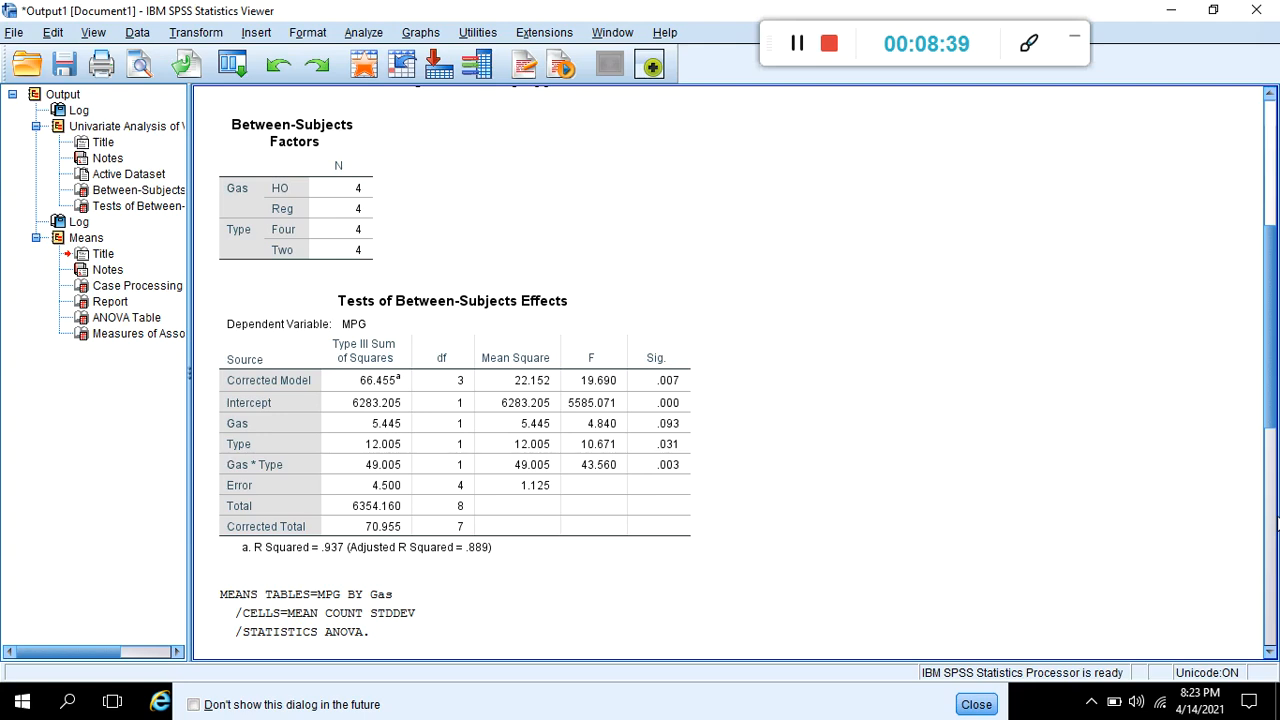
pyautogui.click(1270, 537)
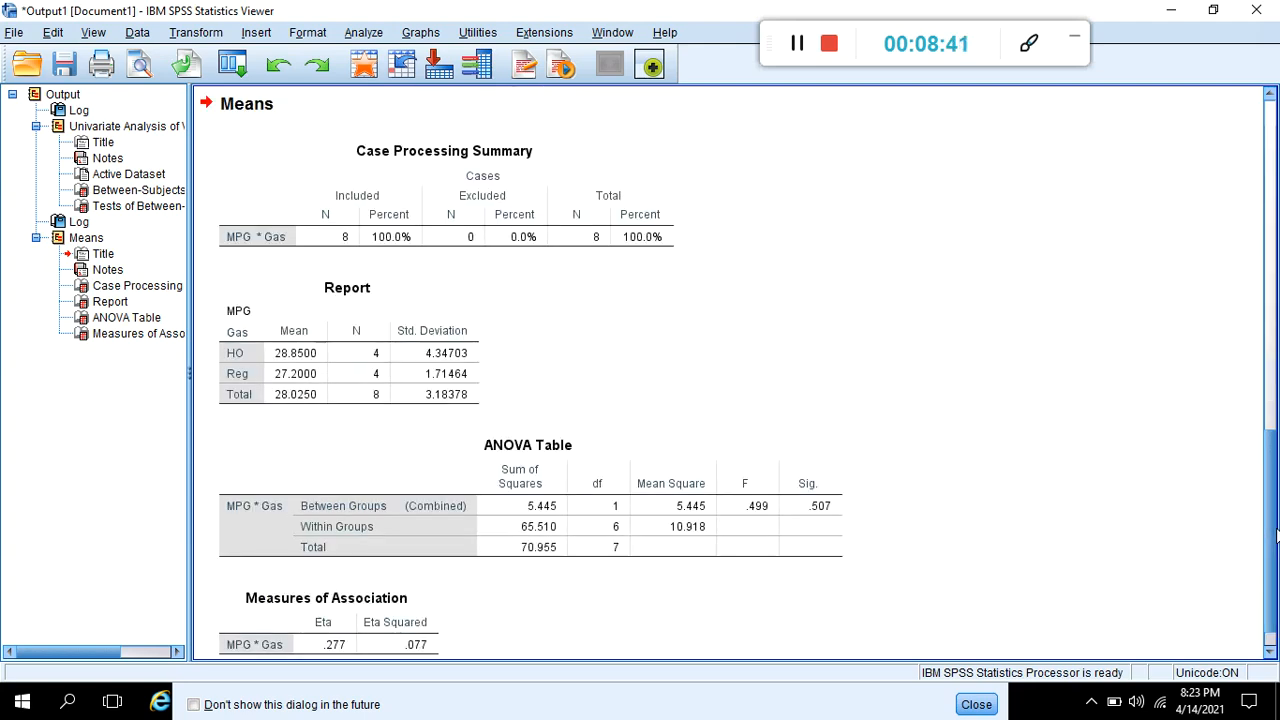
pyautogui.scroll(4, 1245, 418)
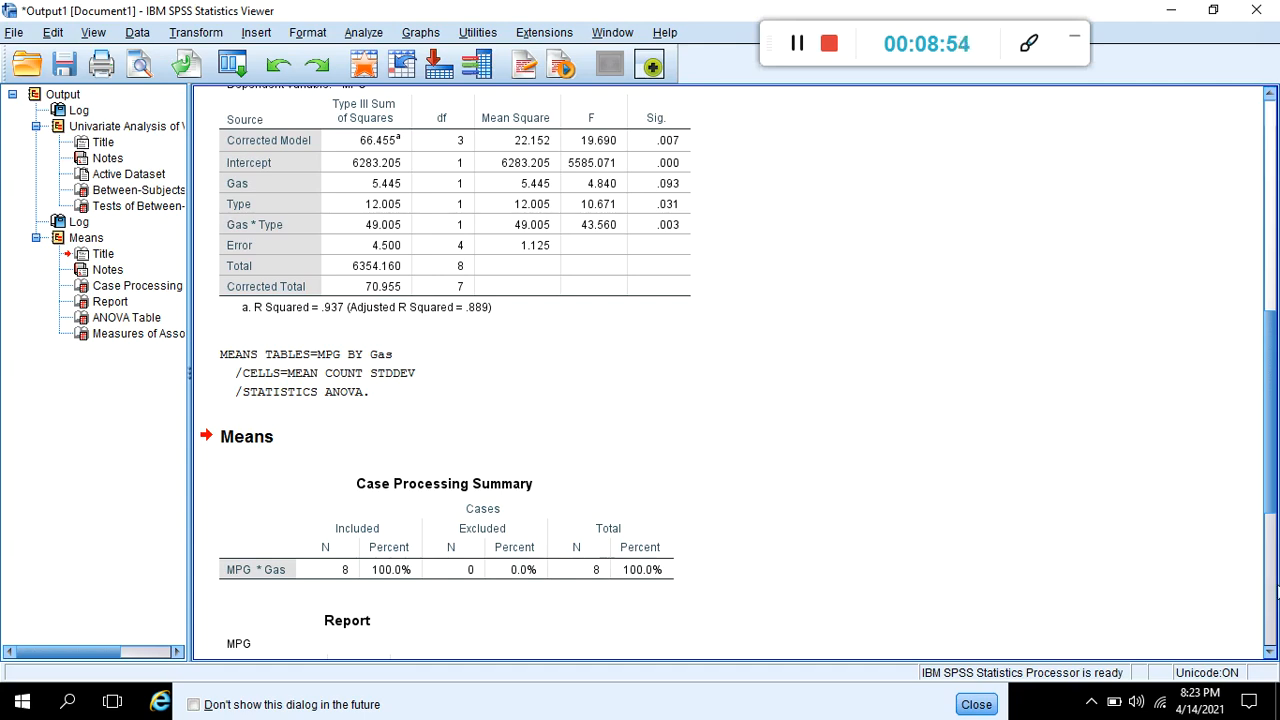
pyautogui.scroll(-3, 1268, 594)
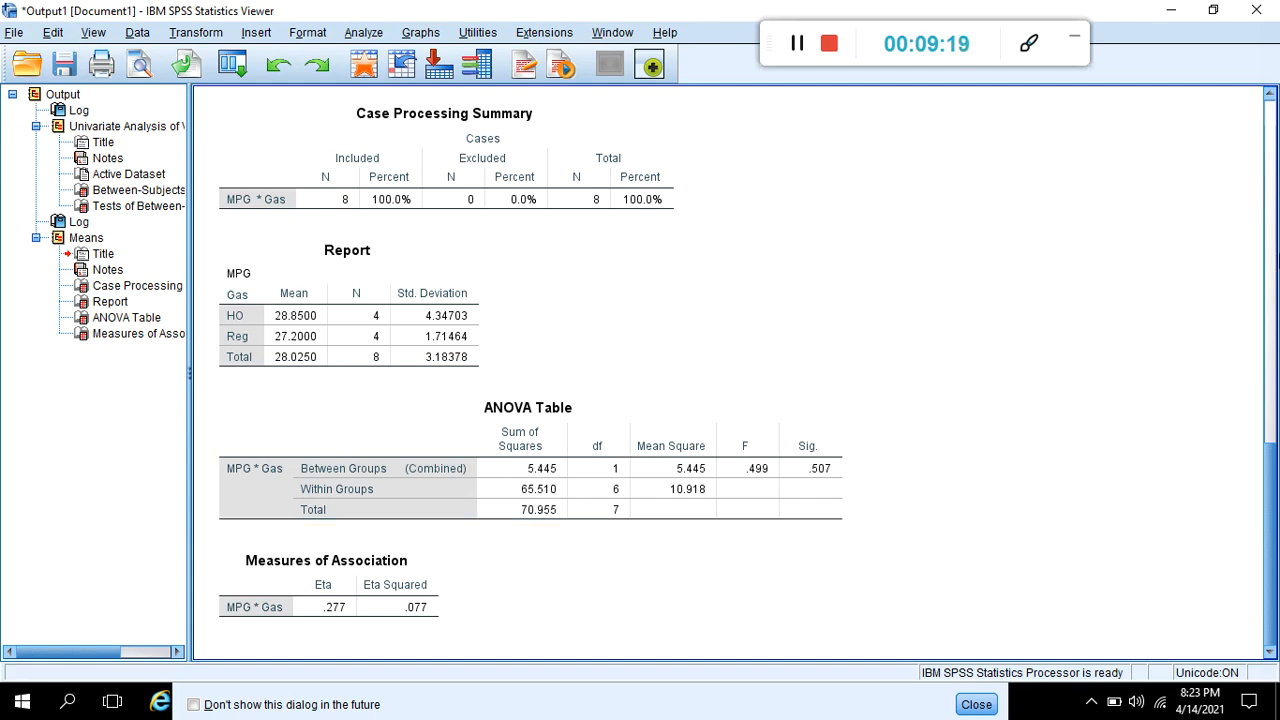
pyautogui.click(1267, 243)
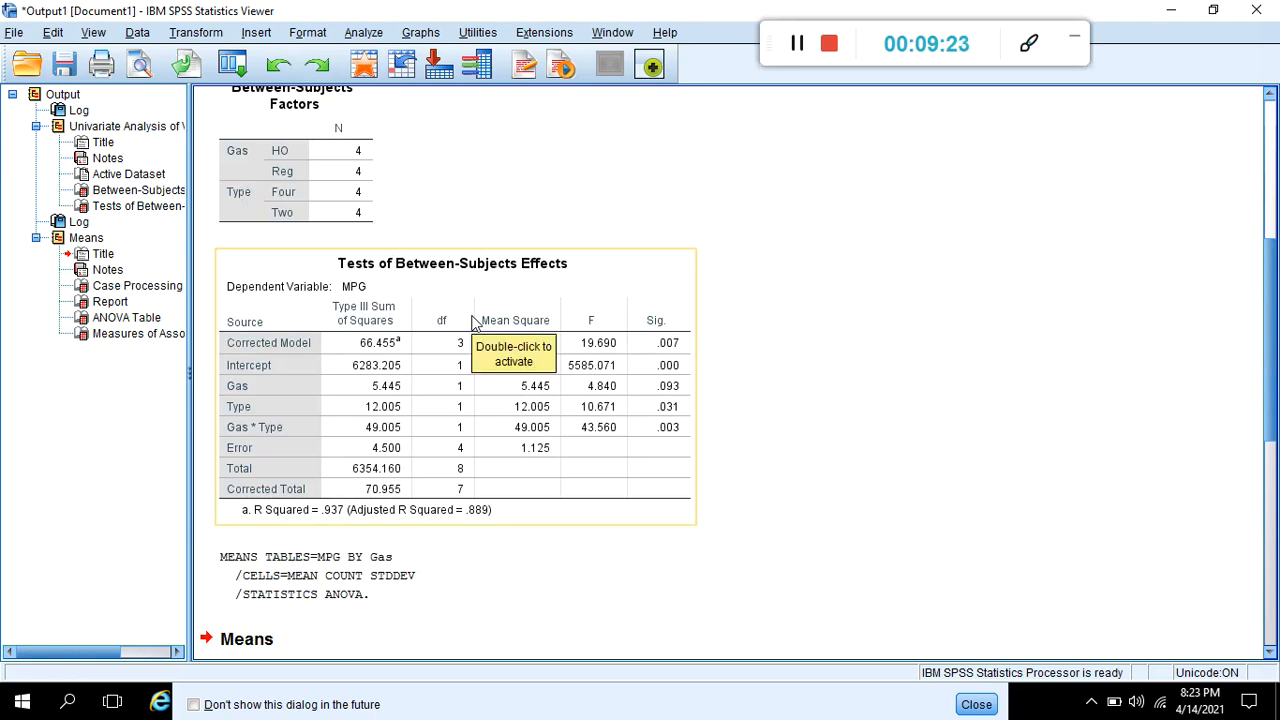
# - Reopen the Means analysis, replace Gas with Type as the independent variable, and run it for MPG
pyautogui.click(424, 36)
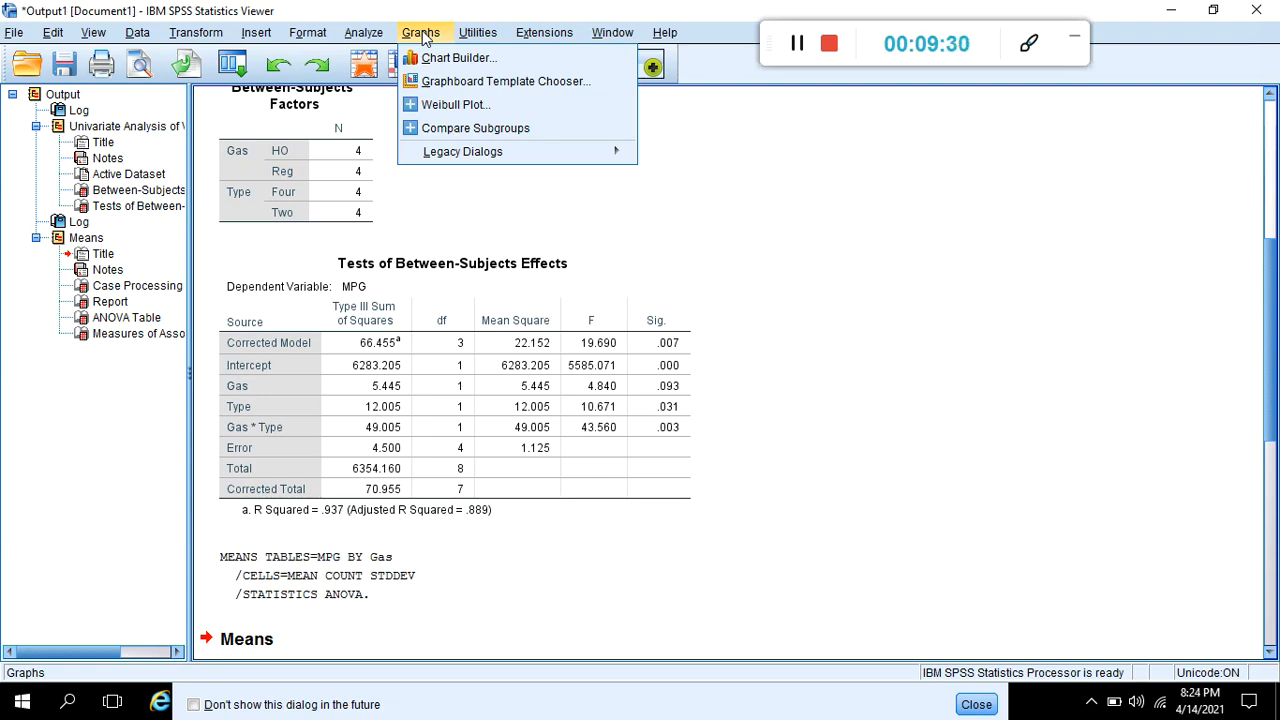
pyautogui.moveTo(363, 33)
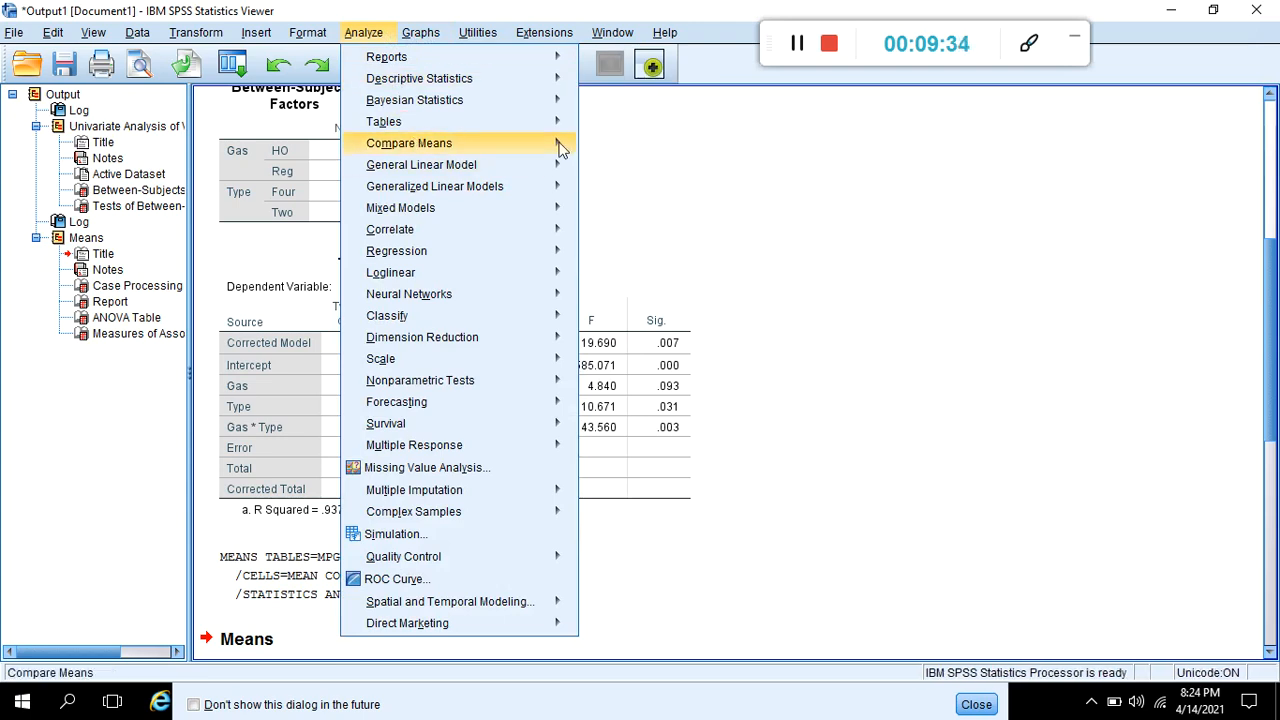
pyautogui.moveTo(555, 143)
pyautogui.click(614, 147)
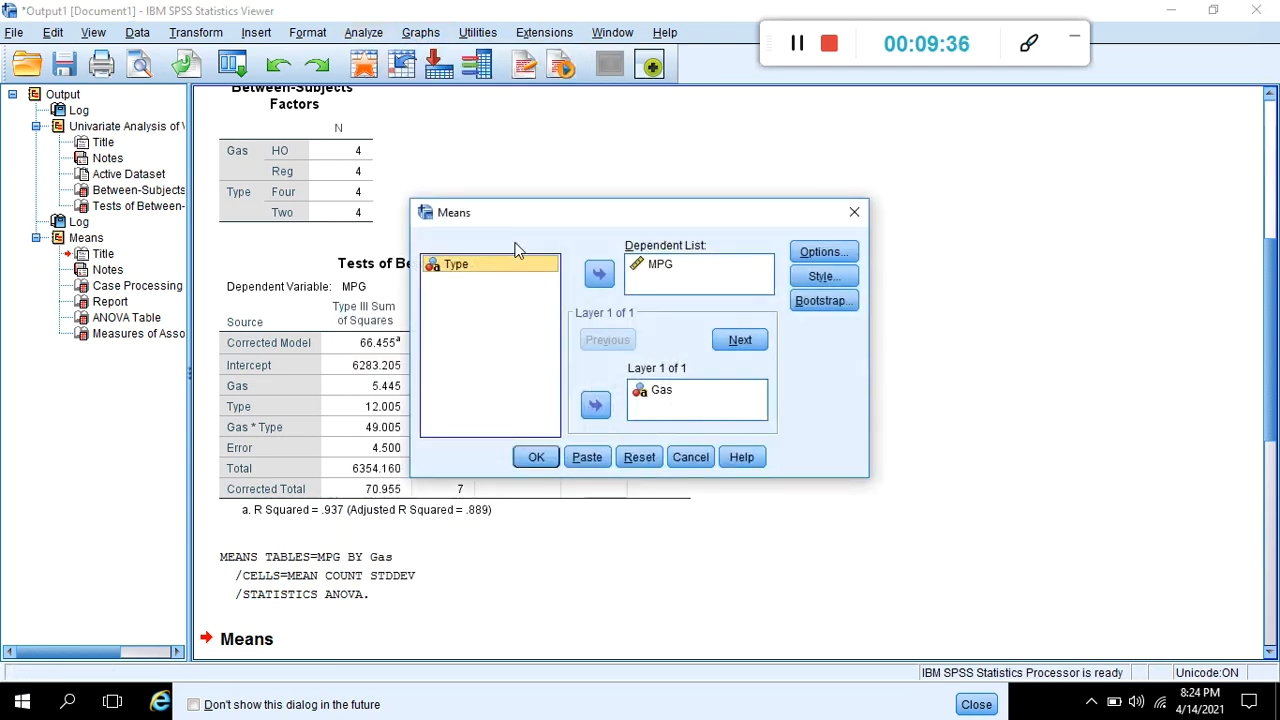
pyautogui.click(650, 390)
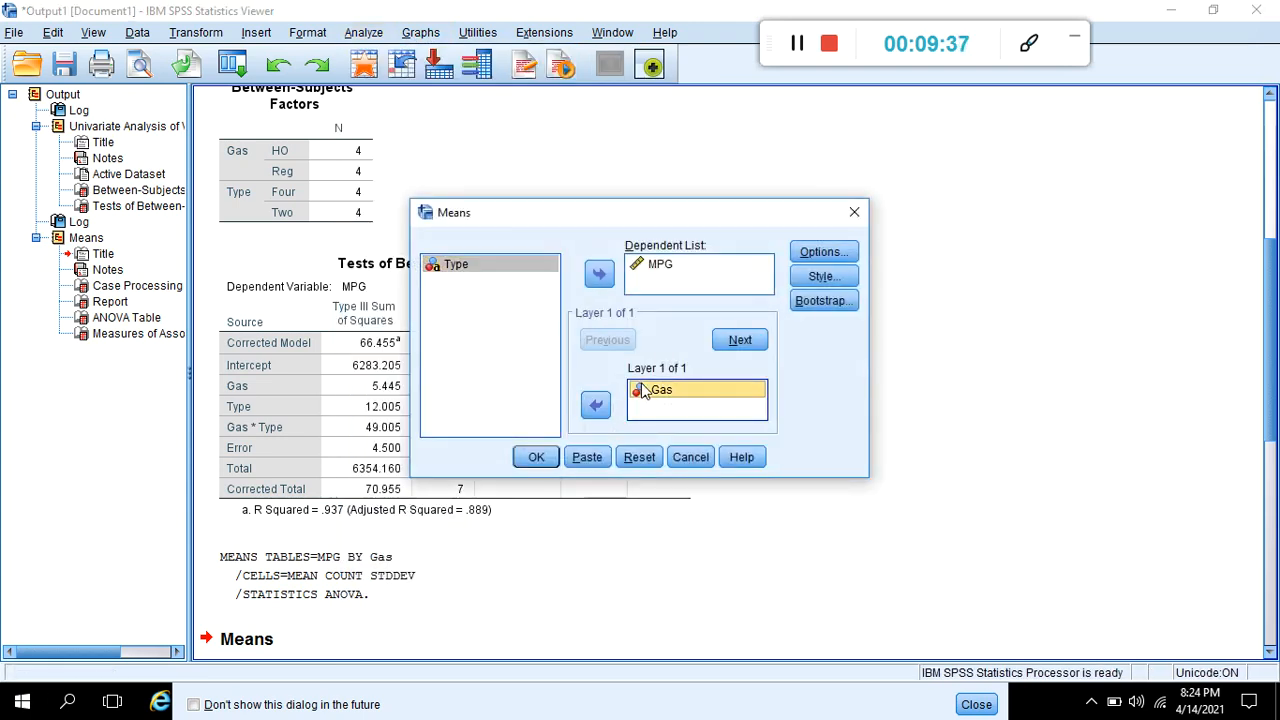
pyautogui.click(594, 405)
pyautogui.click(491, 283)
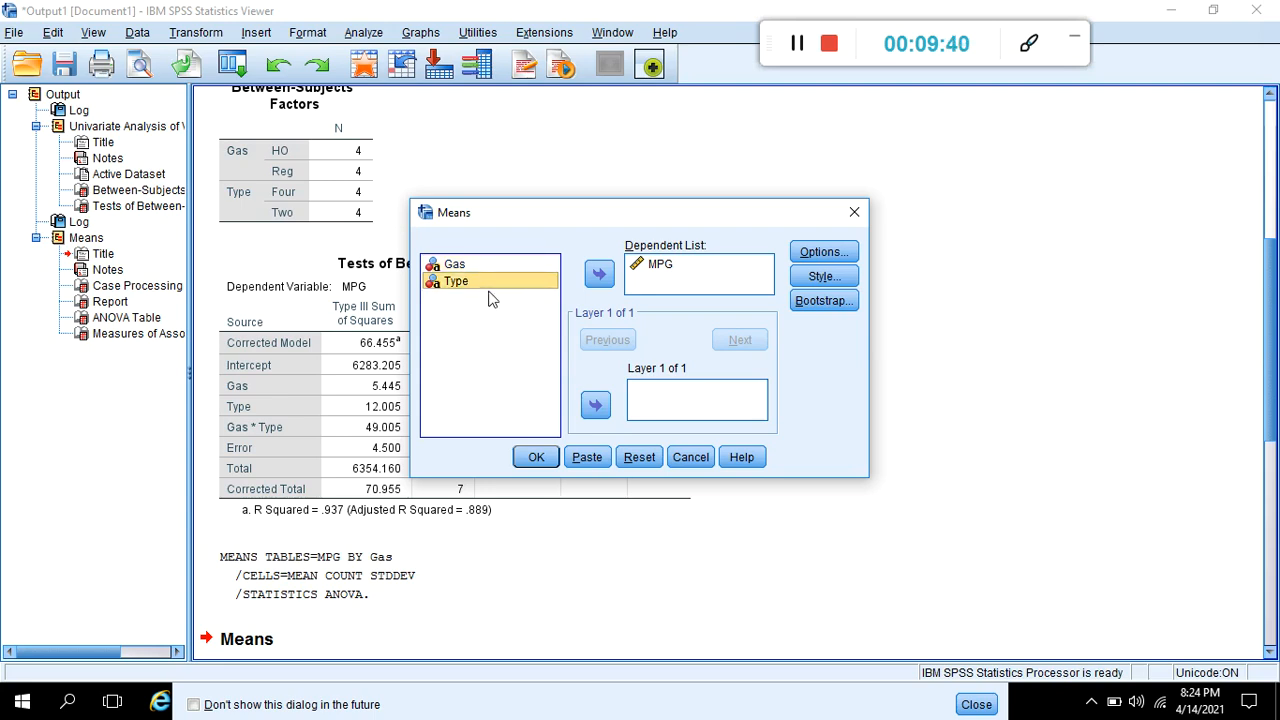
pyautogui.click(596, 405)
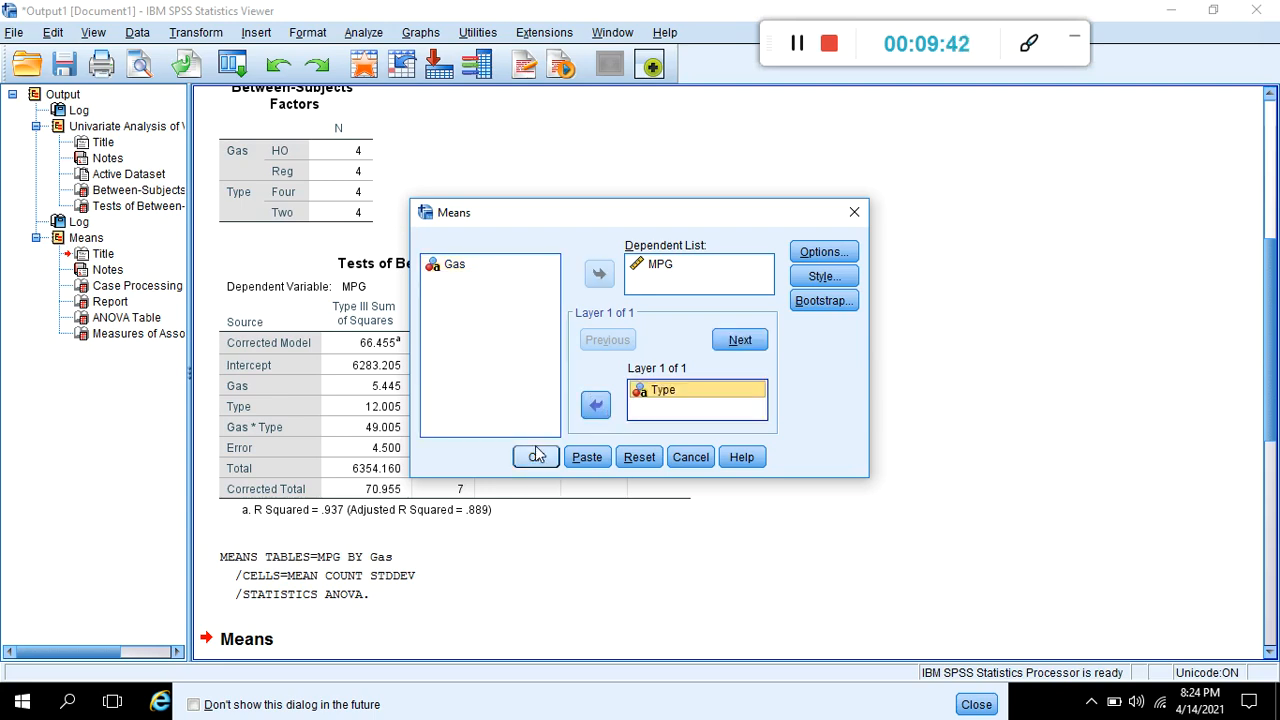
pyautogui.click(536, 458)
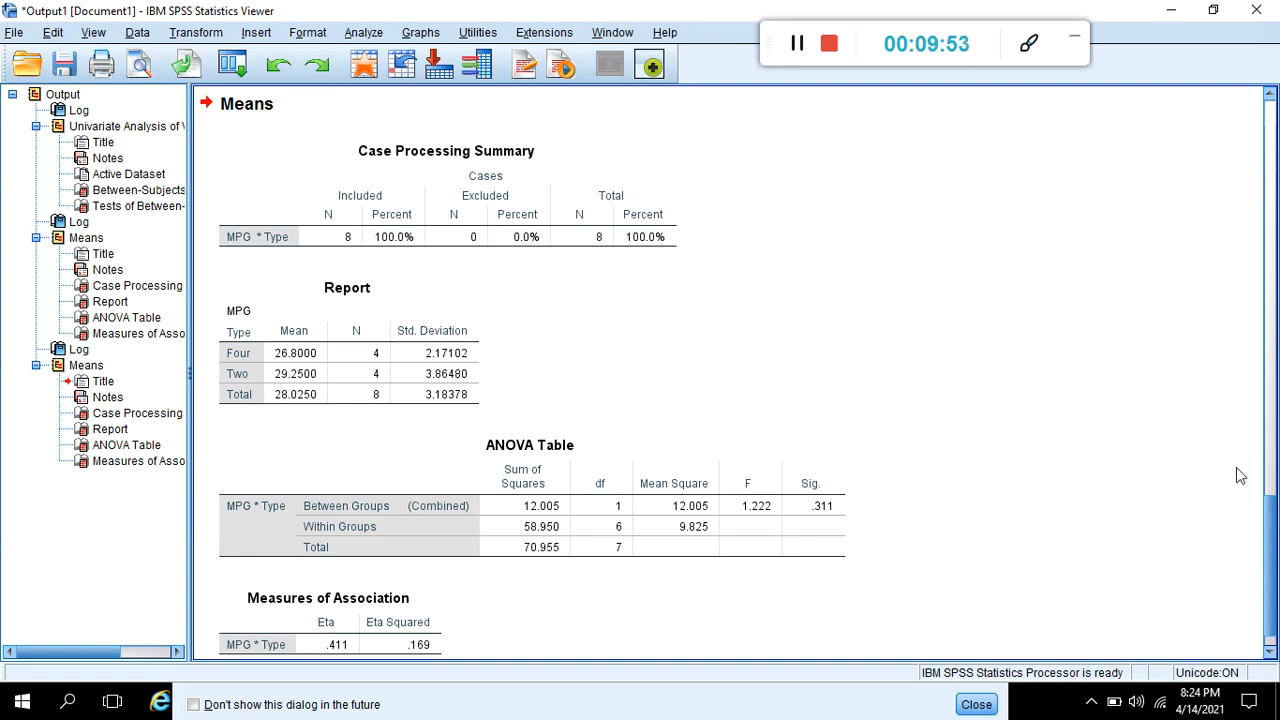
# - Review the MPG means by Gas and the Type and Gas * Type rows in the Tests of Between-Subjects Effects table
pyautogui.click(1276, 505)
pyautogui.click(1276, 505)
pyautogui.click(1268, 406)
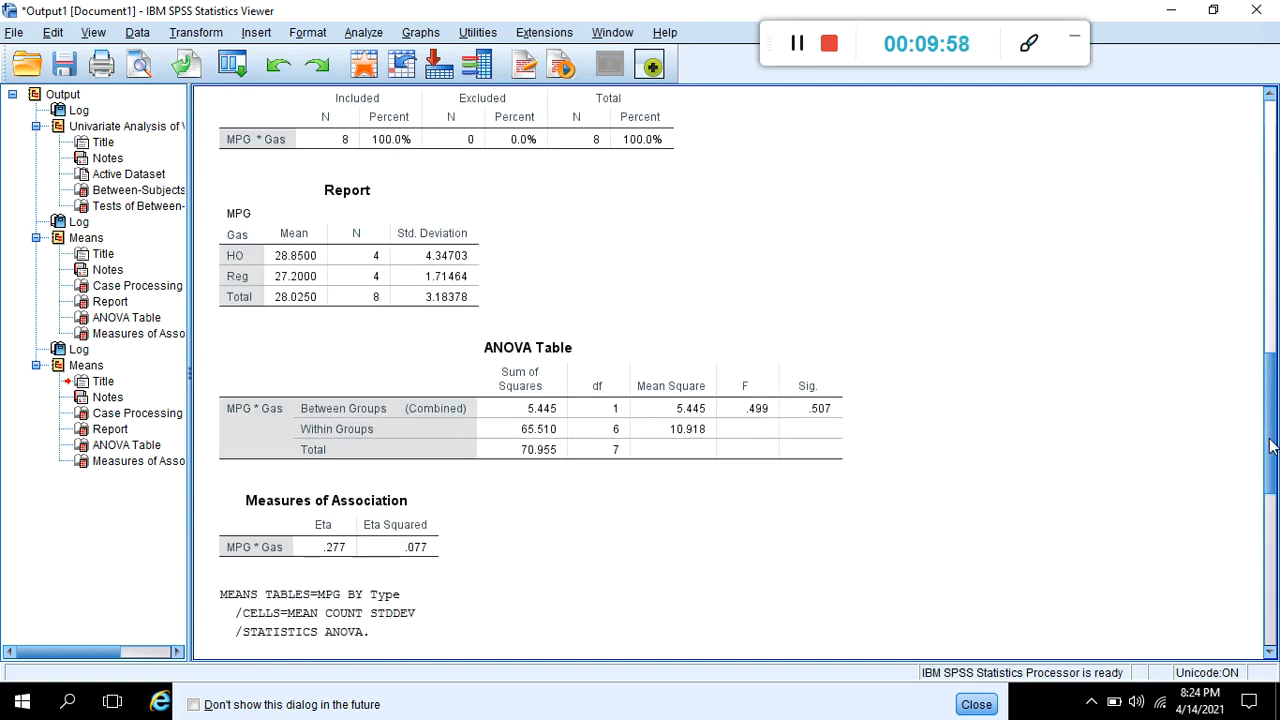
pyautogui.moveTo(1268, 406); pyautogui.dragTo(1264, 326)
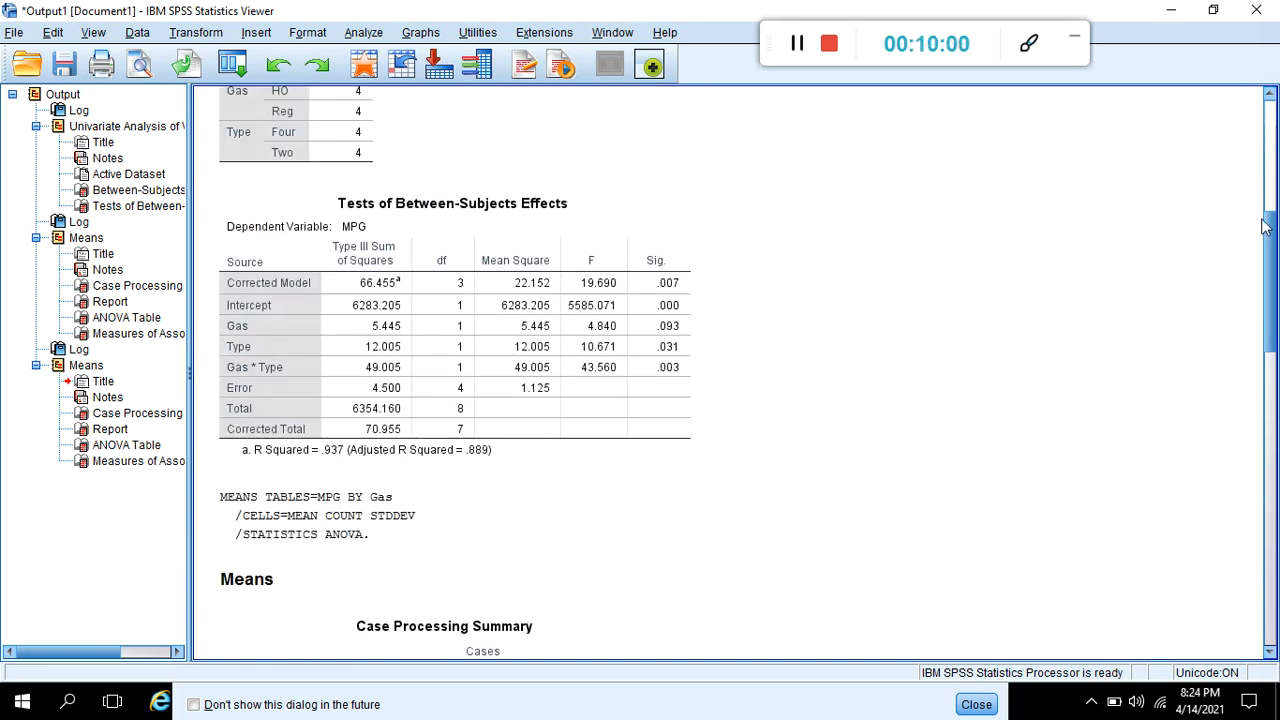
pyautogui.click(230, 368)
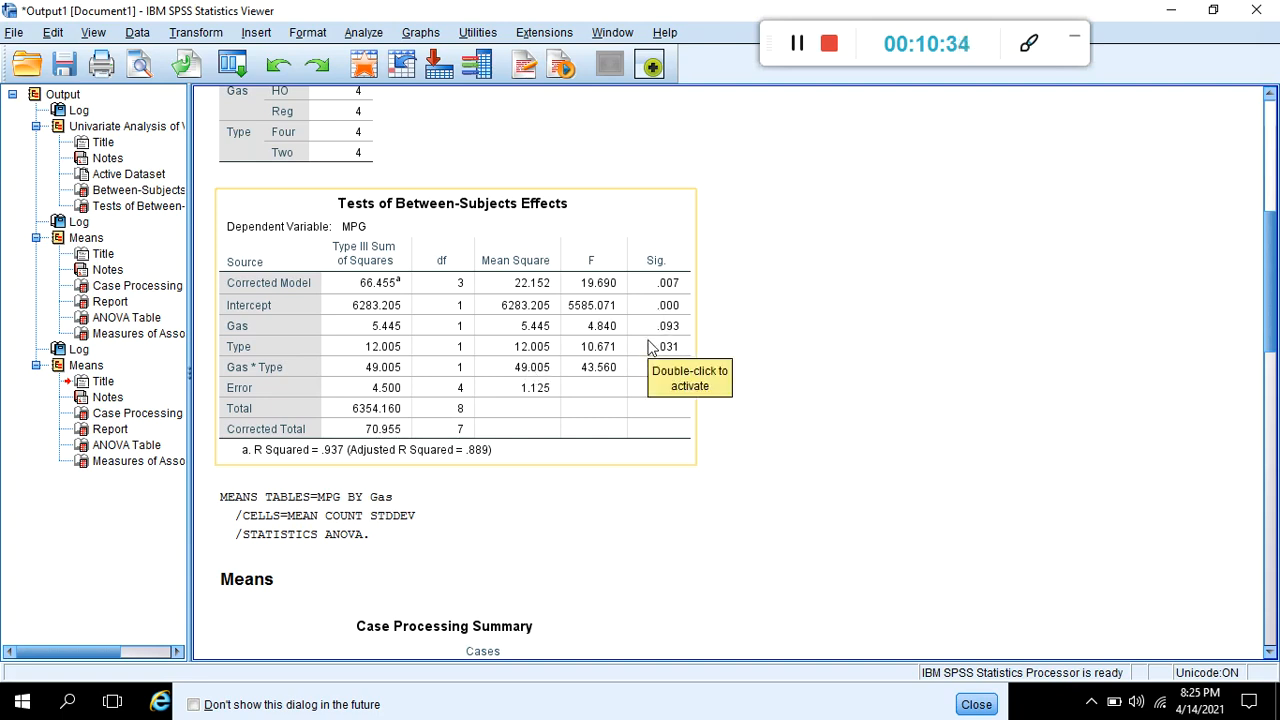
pyautogui.click(251, 370)
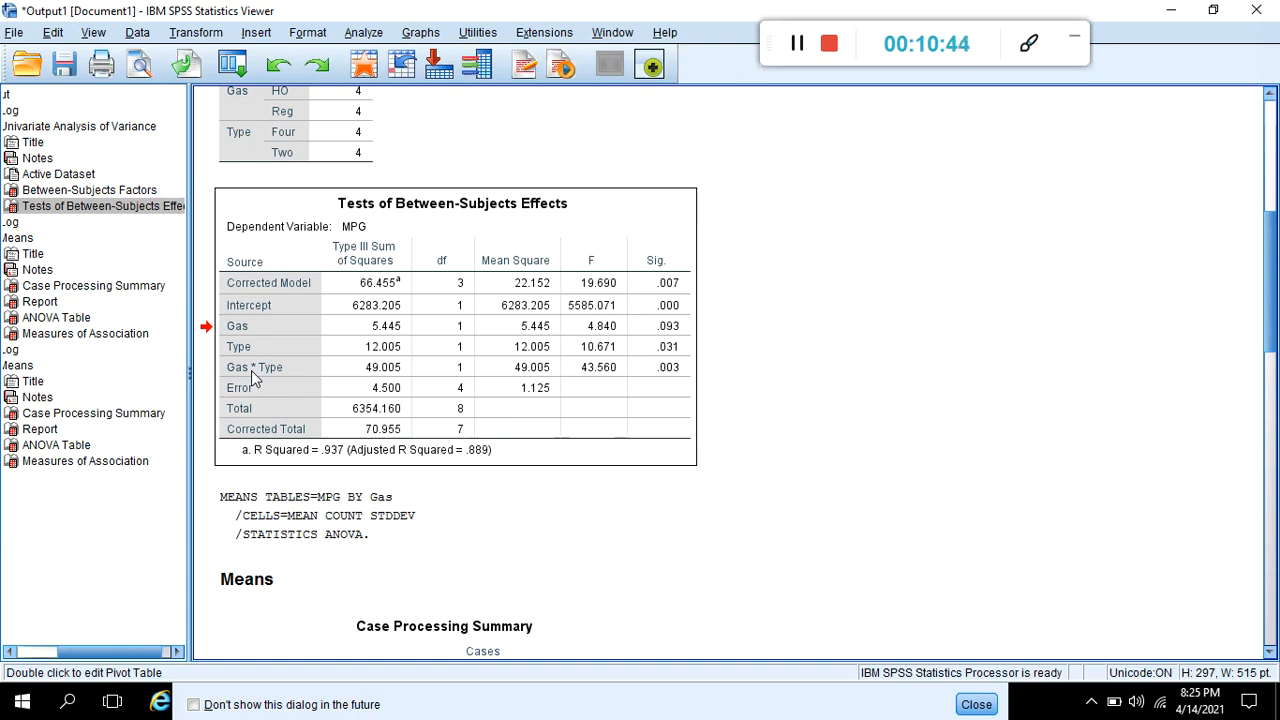
# - Reopen the Univariate General Linear Model analysis of MPG by Gas and Type and open its profile plot settings
pyautogui.click(366, 33)
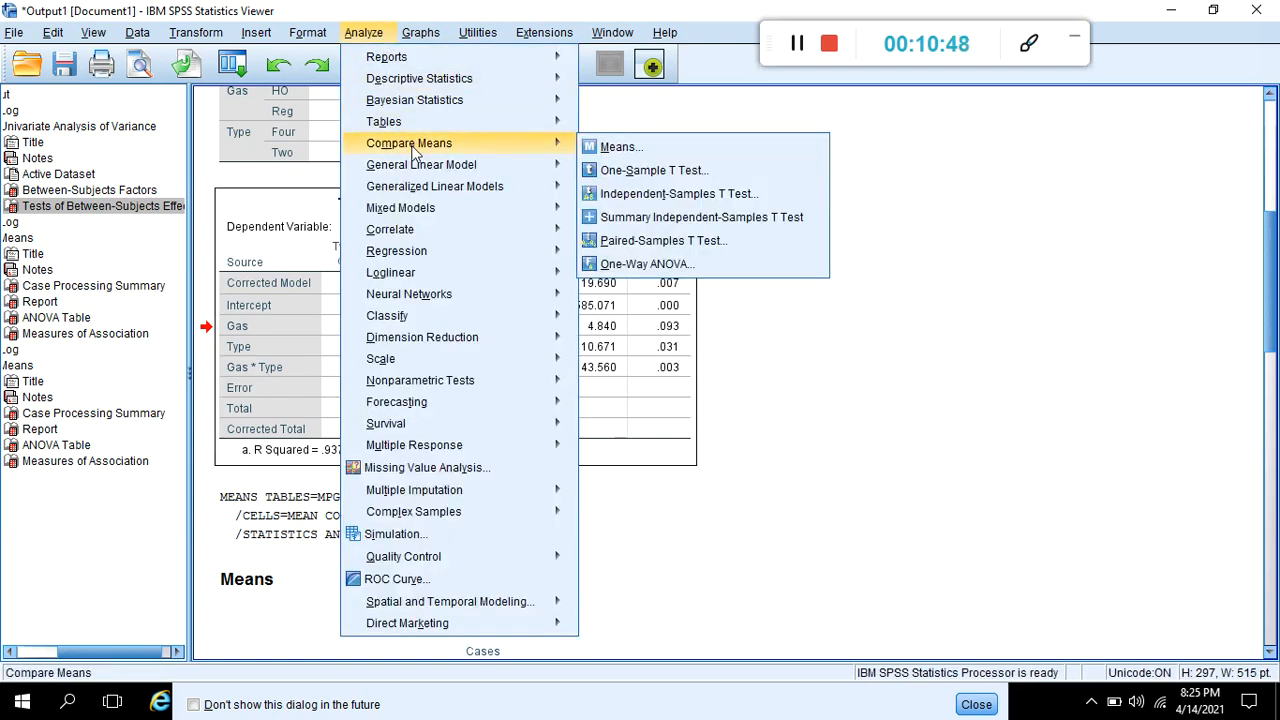
pyautogui.moveTo(420, 167)
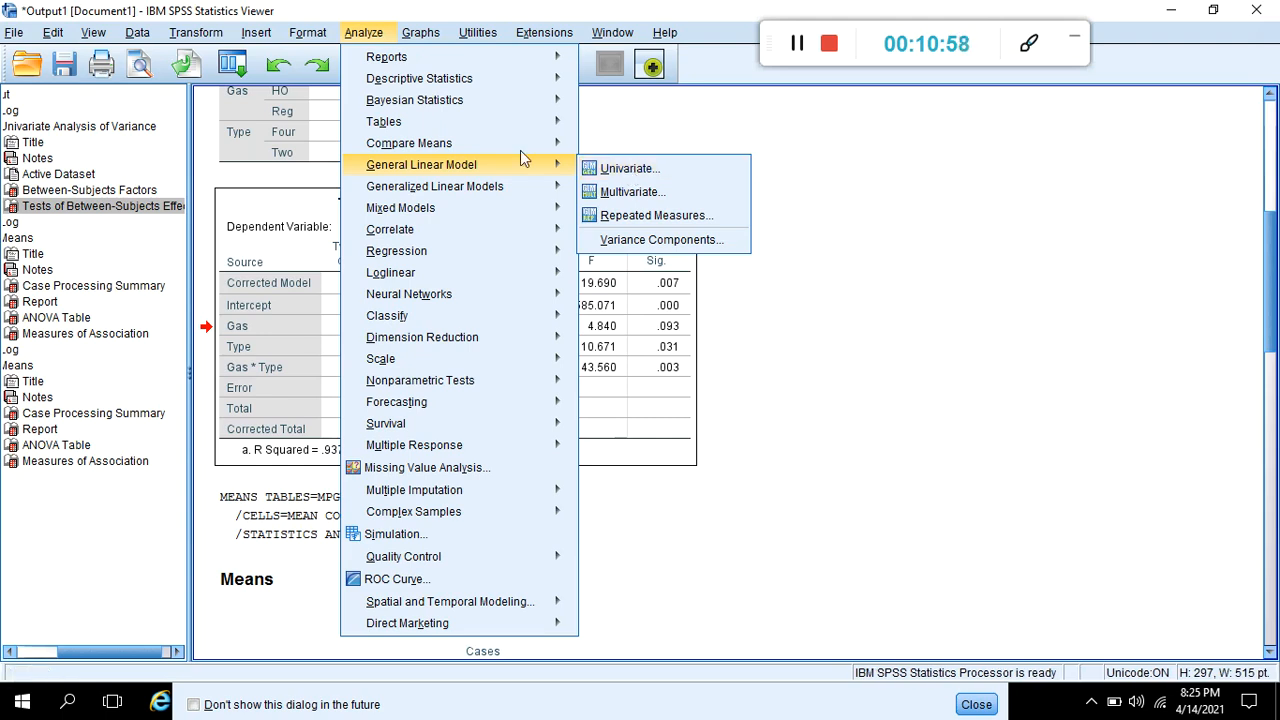
pyautogui.moveTo(407, 30)
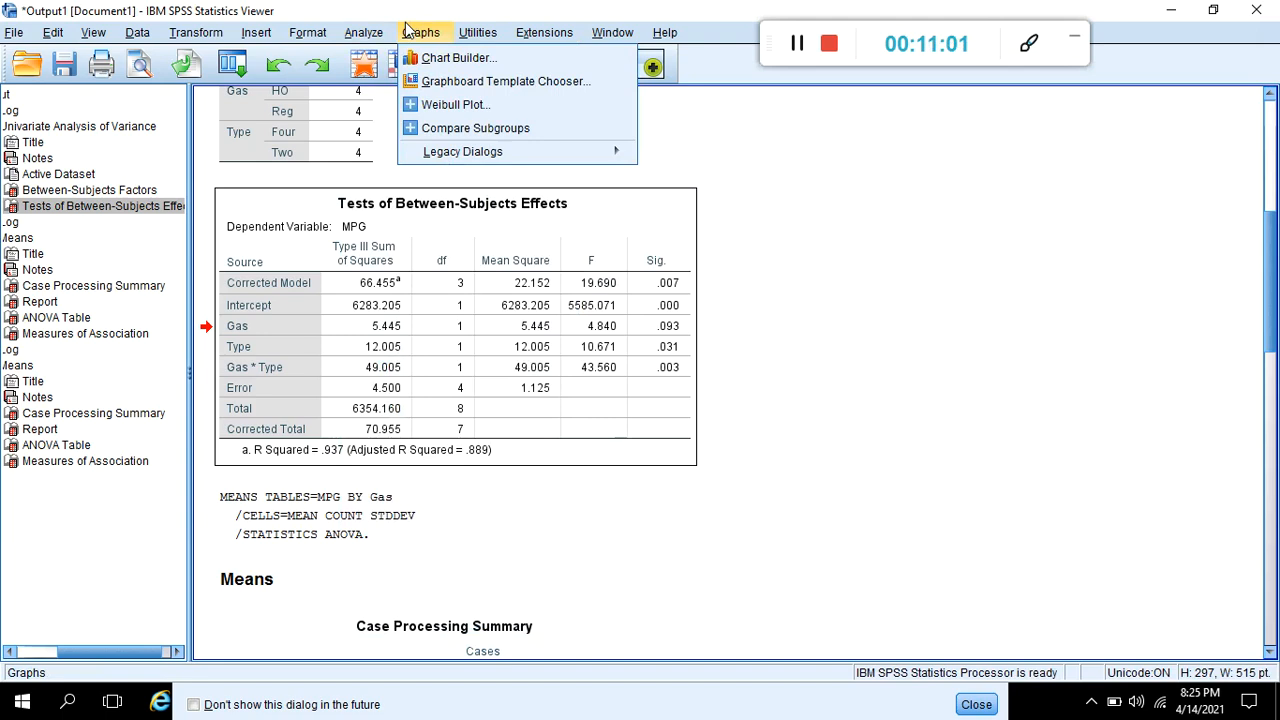
pyautogui.moveTo(358, 34)
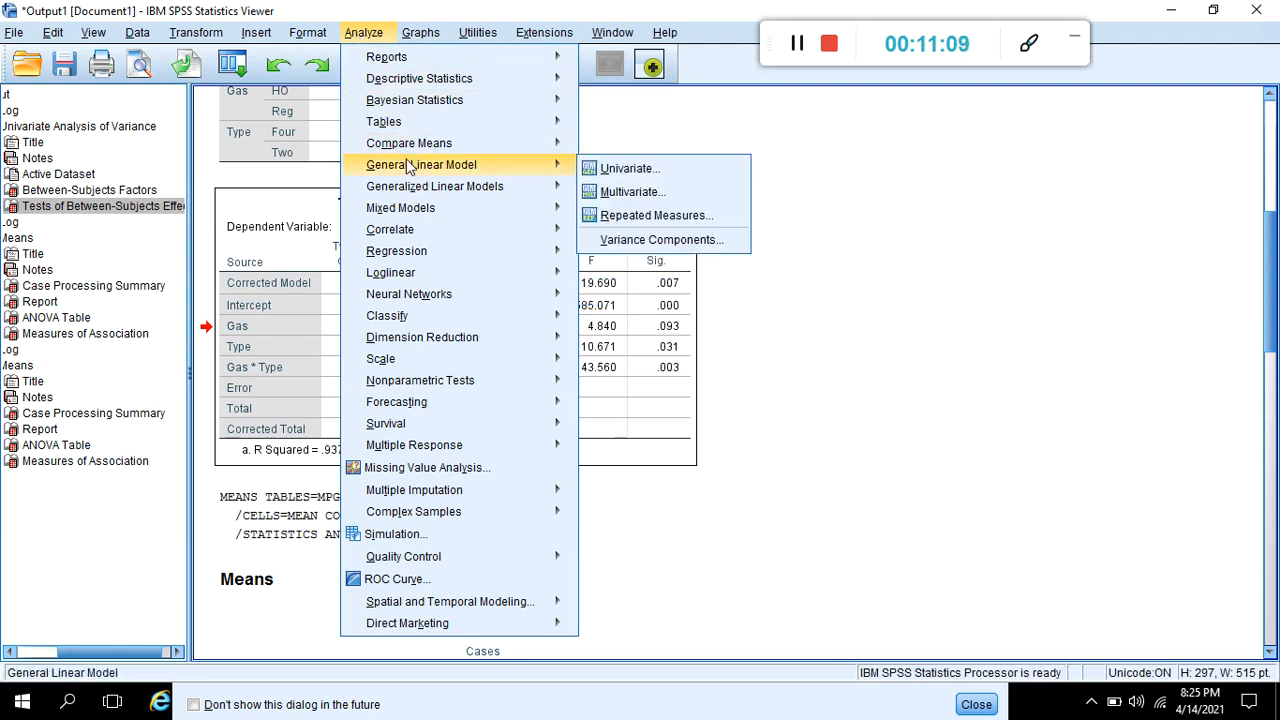
pyautogui.click(608, 172)
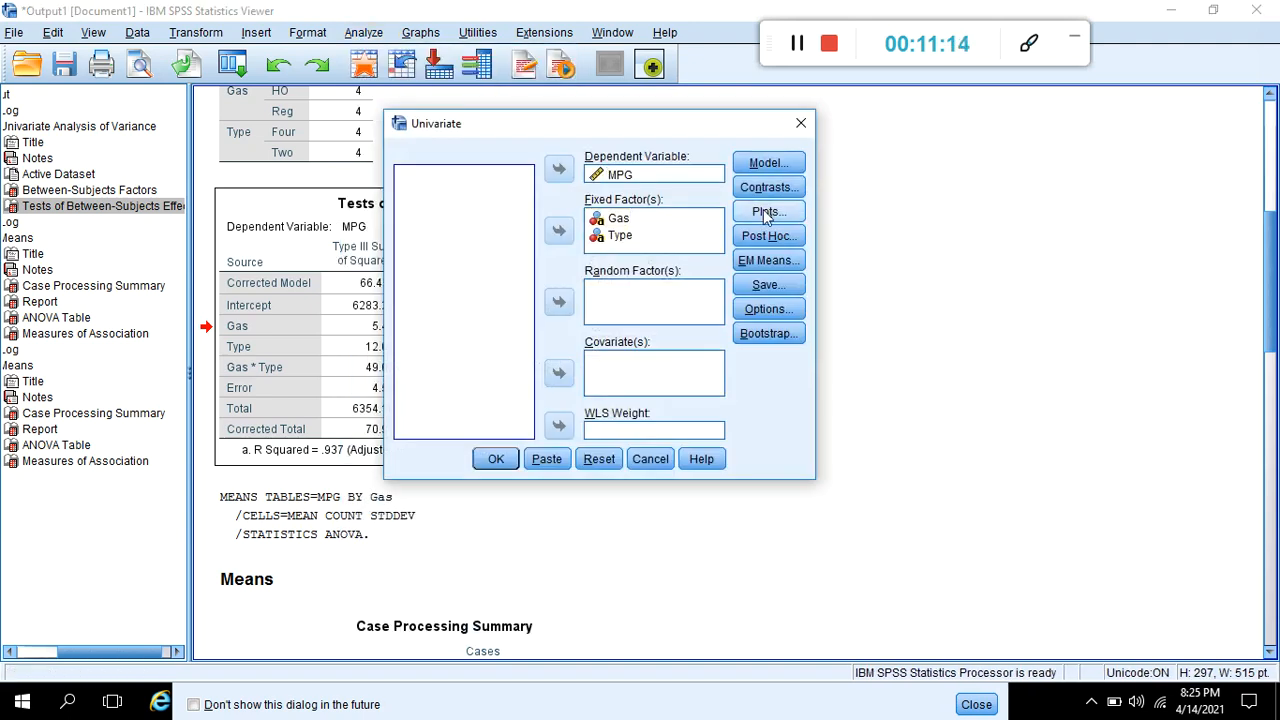
pyautogui.click(765, 213)
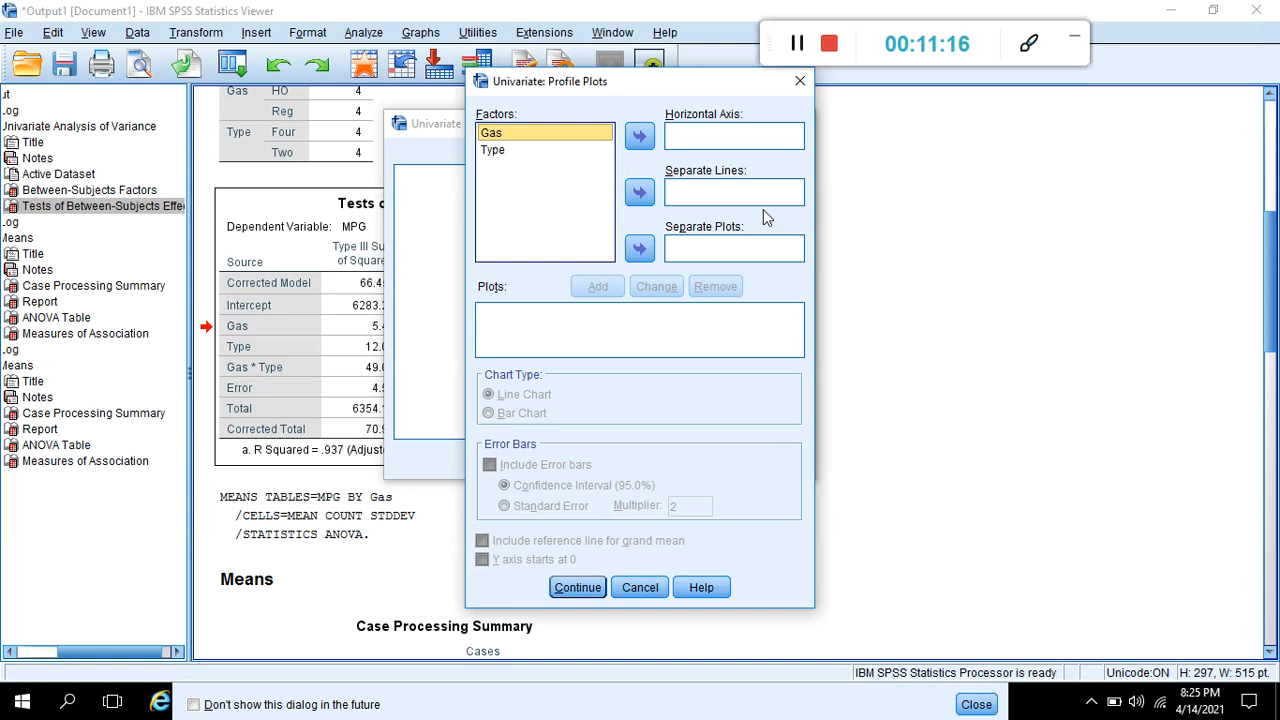
pyautogui.click(799, 84)
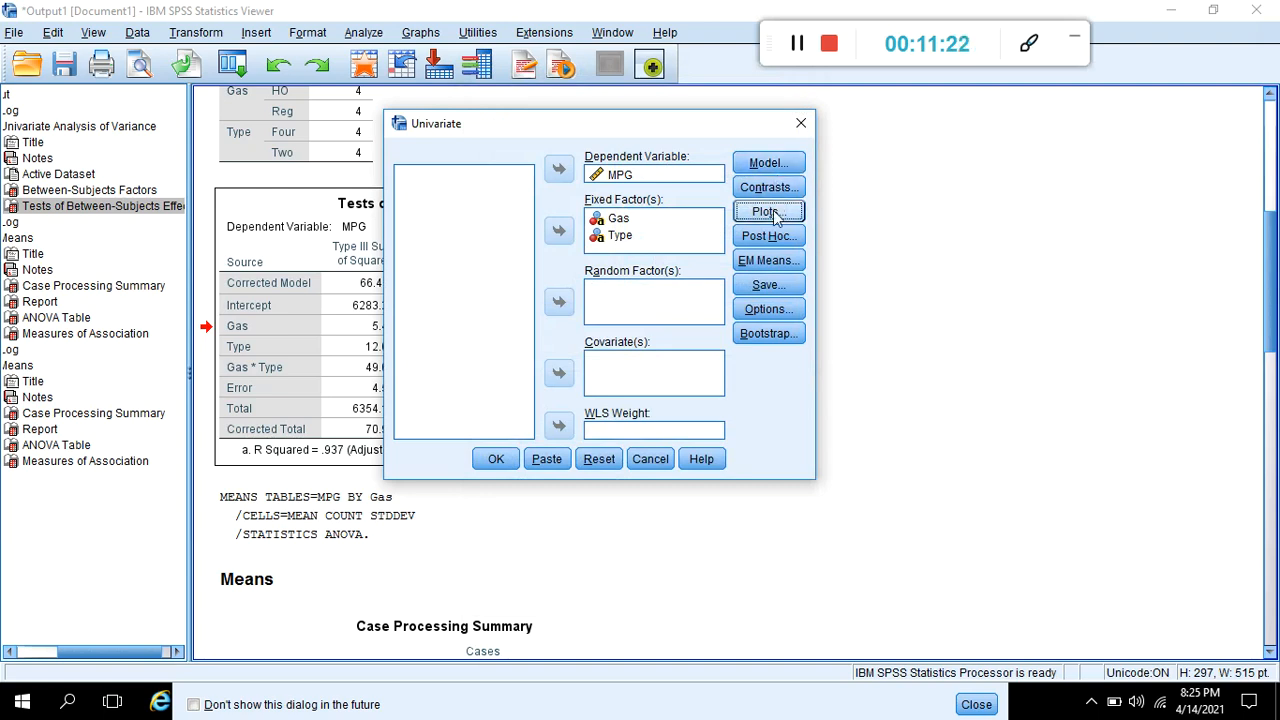
pyautogui.click(773, 210)
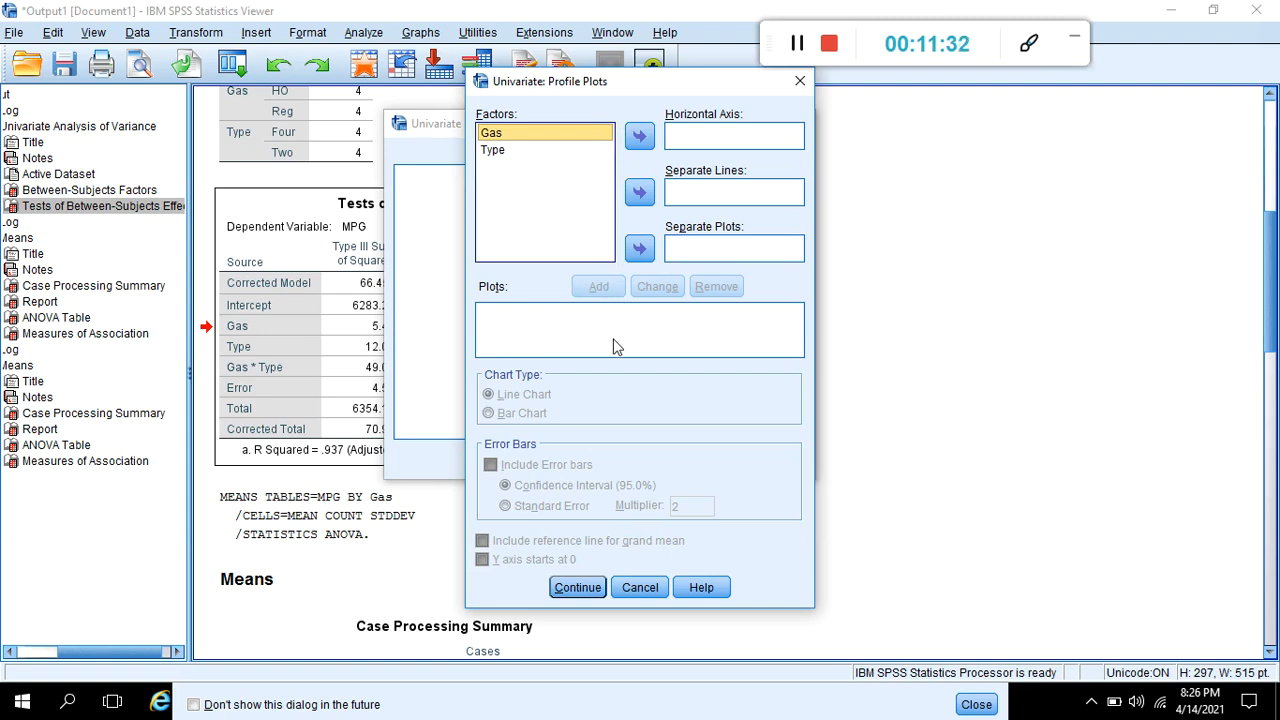
# - Add a profile plot with Gas on the horizontal axis and separate lines for Type
pyautogui.click(640, 137)
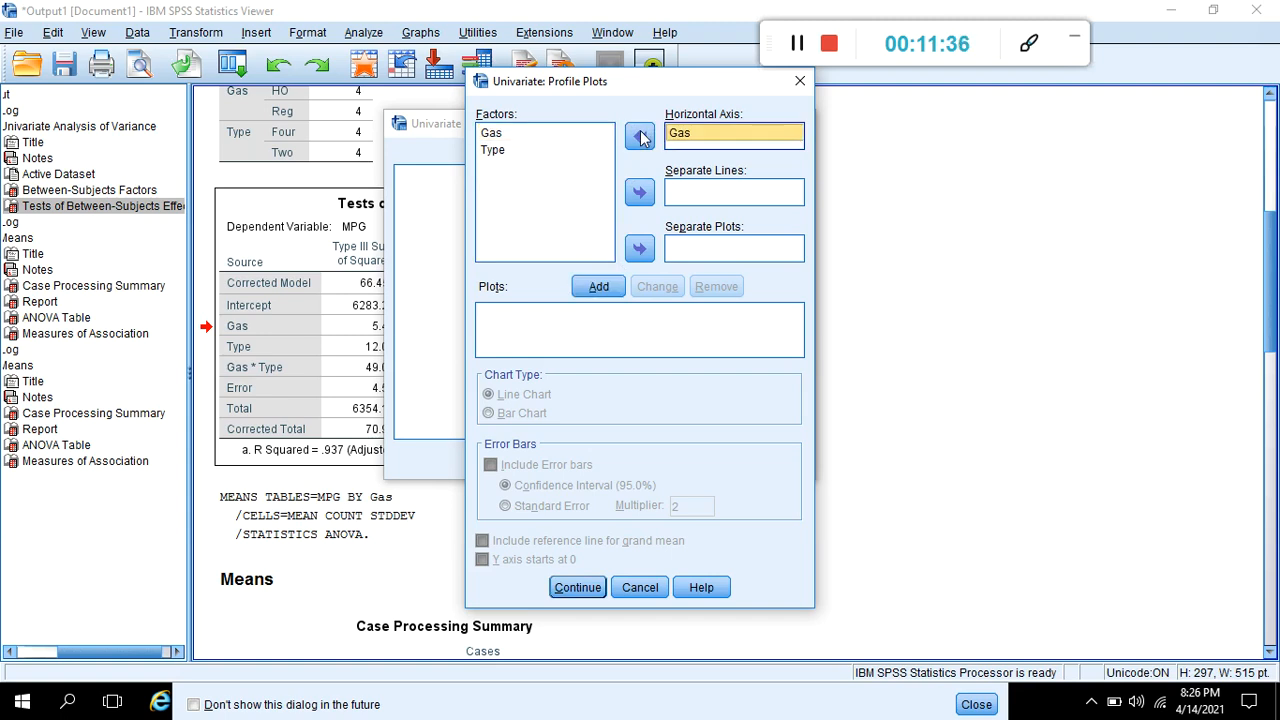
pyautogui.click(558, 152)
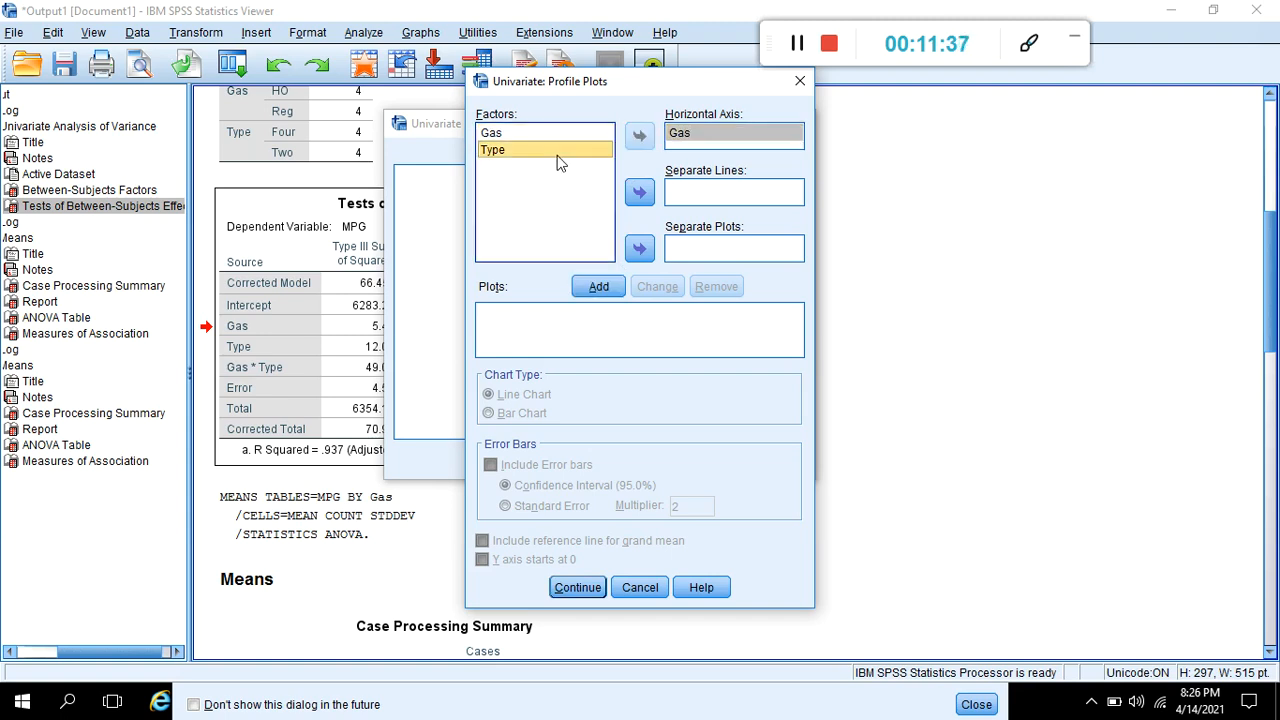
pyautogui.click(640, 193)
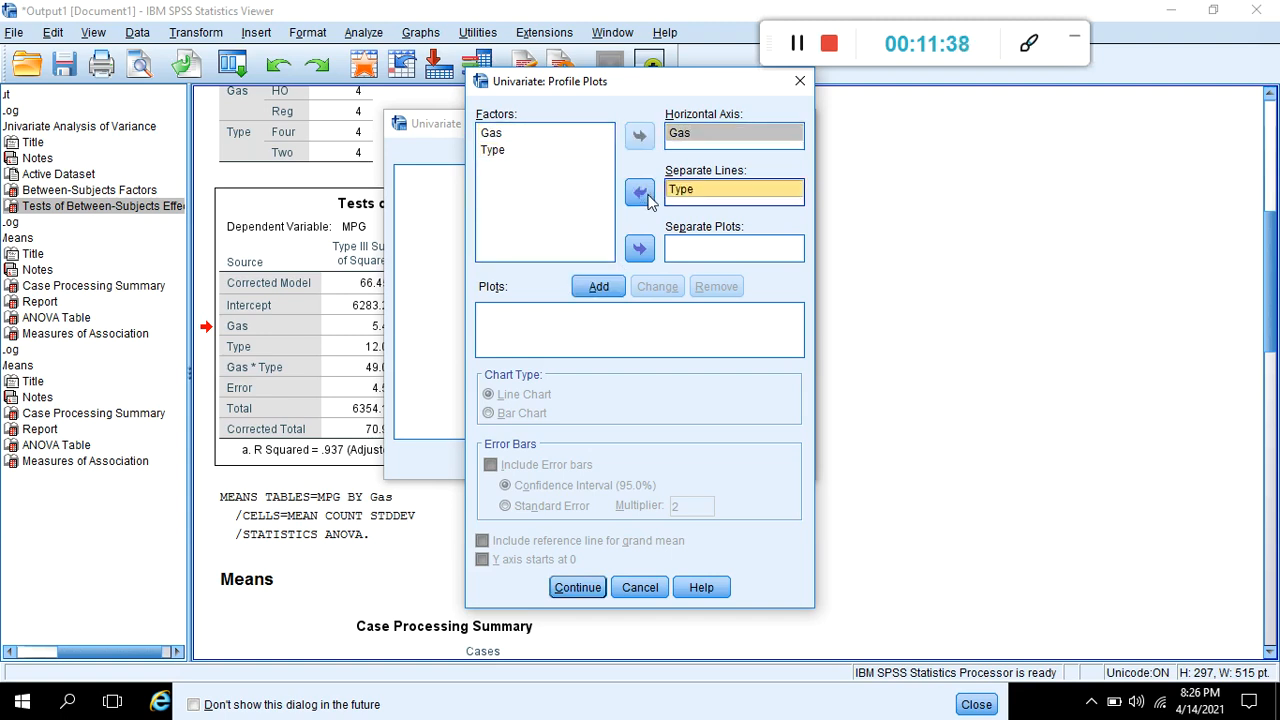
pyautogui.click(642, 250)
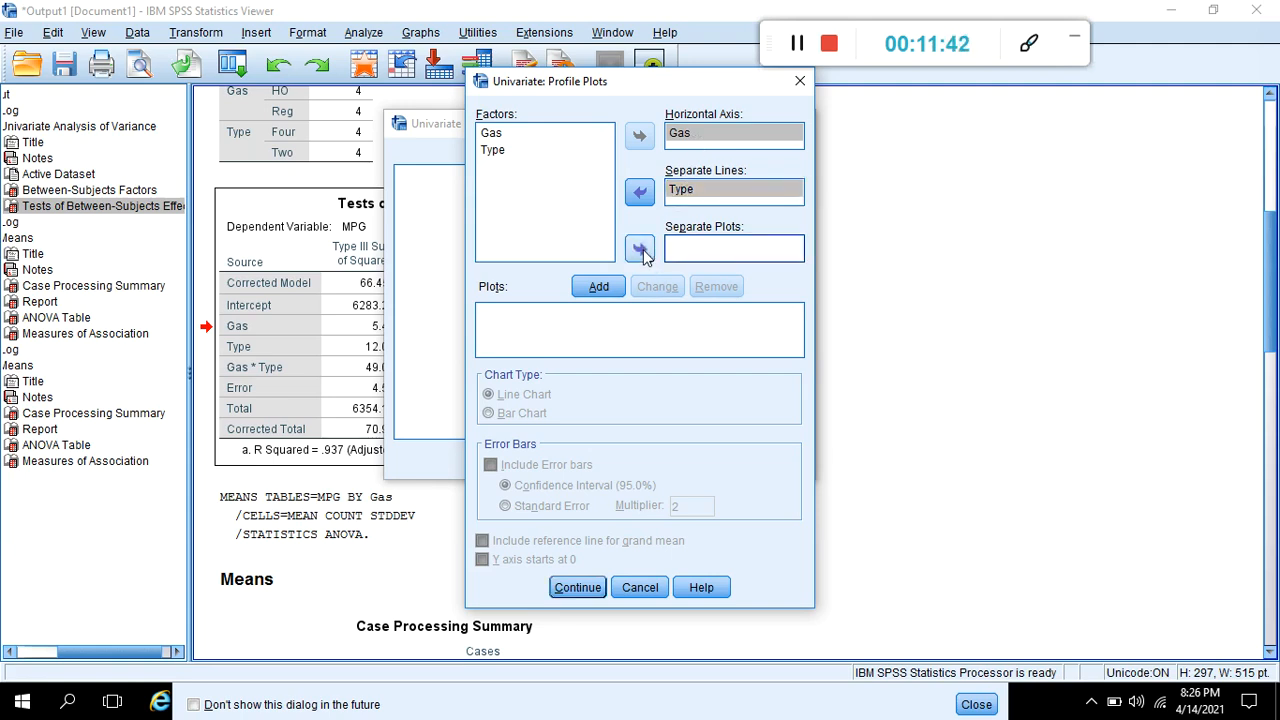
pyautogui.click(558, 150)
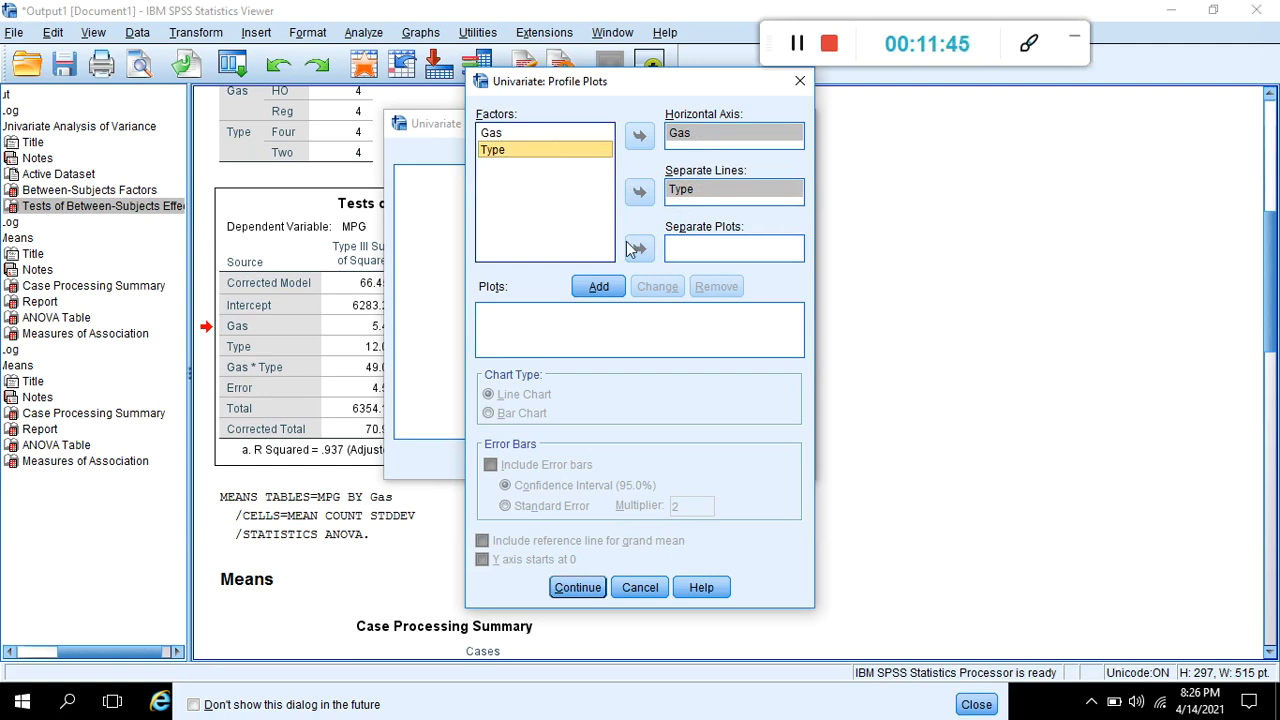
pyautogui.click(600, 287)
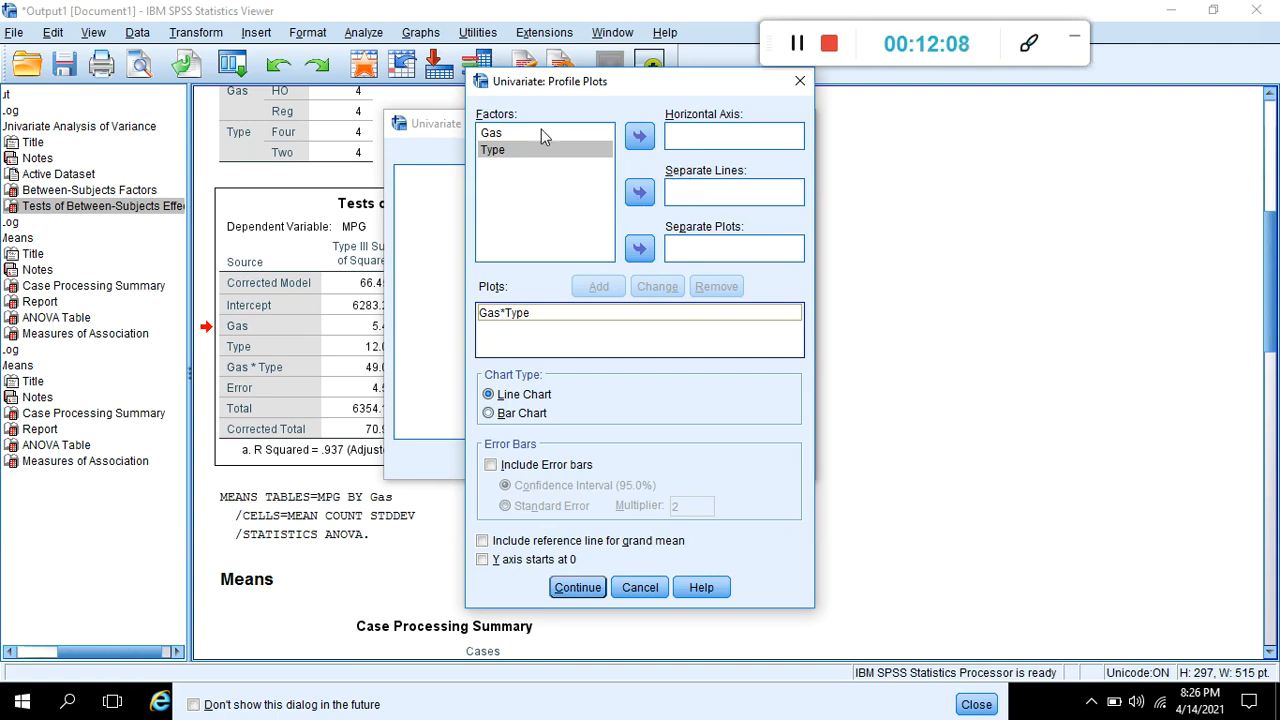
# - Add a second profile plot with Type on the horizontal axis and separate lines for Gas, and run the analysis
pyautogui.click(638, 137)
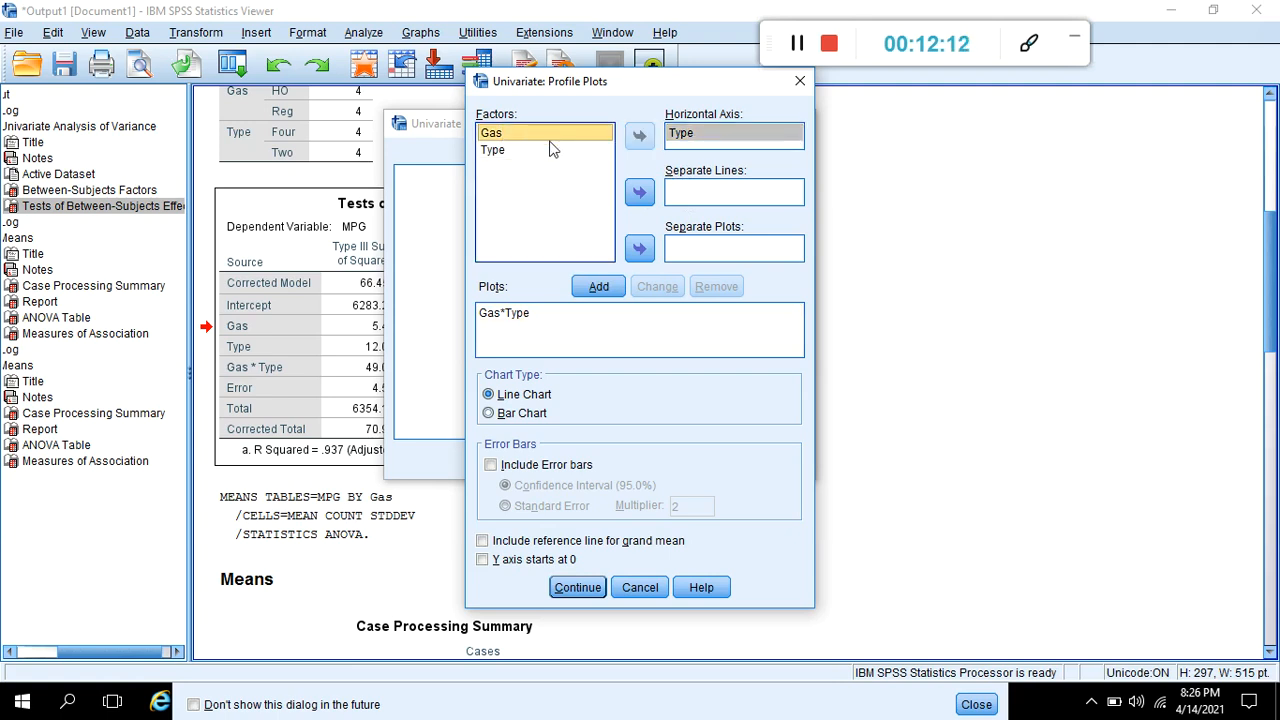
pyautogui.click(637, 193)
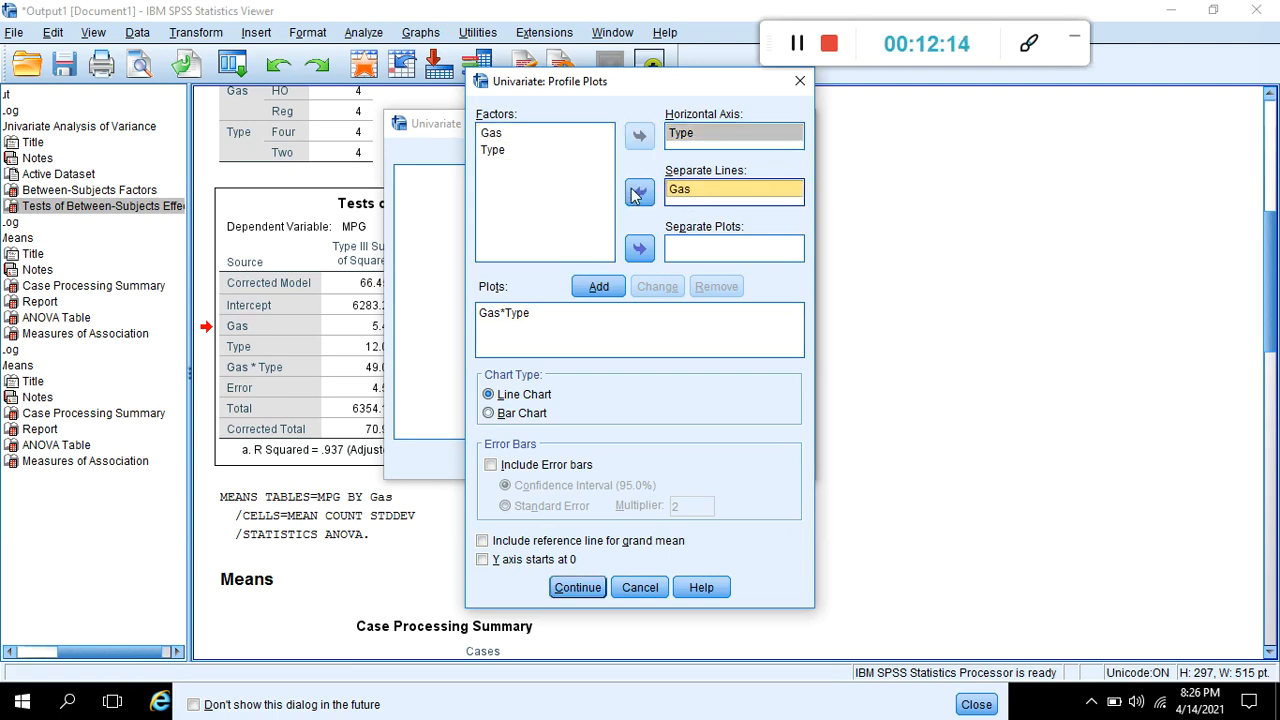
pyautogui.click(599, 286)
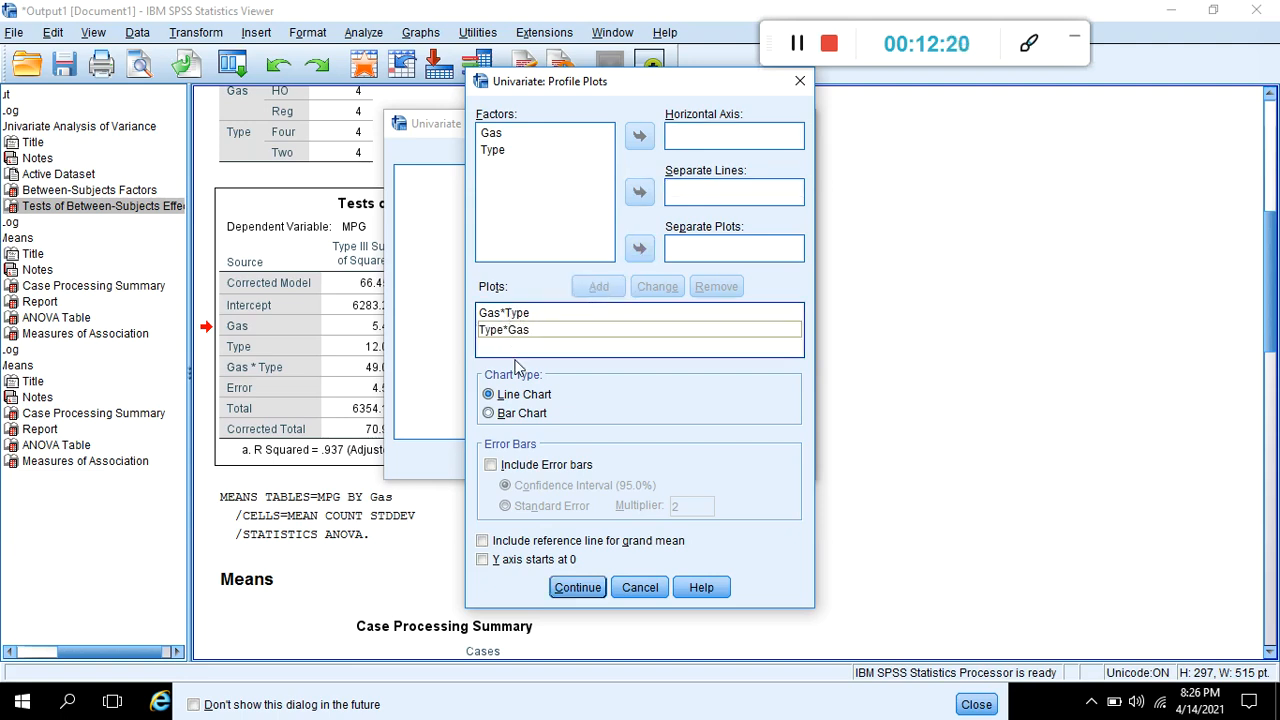
pyautogui.click(566, 592)
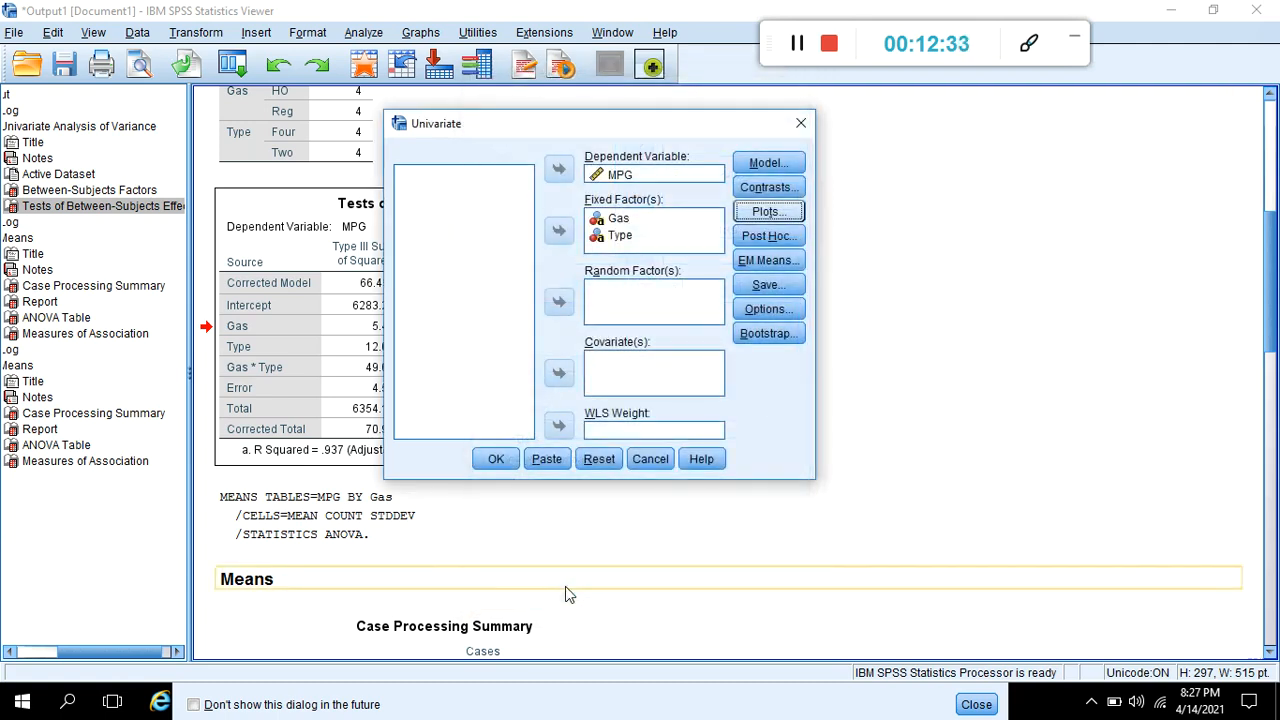
pyautogui.click(500, 462)
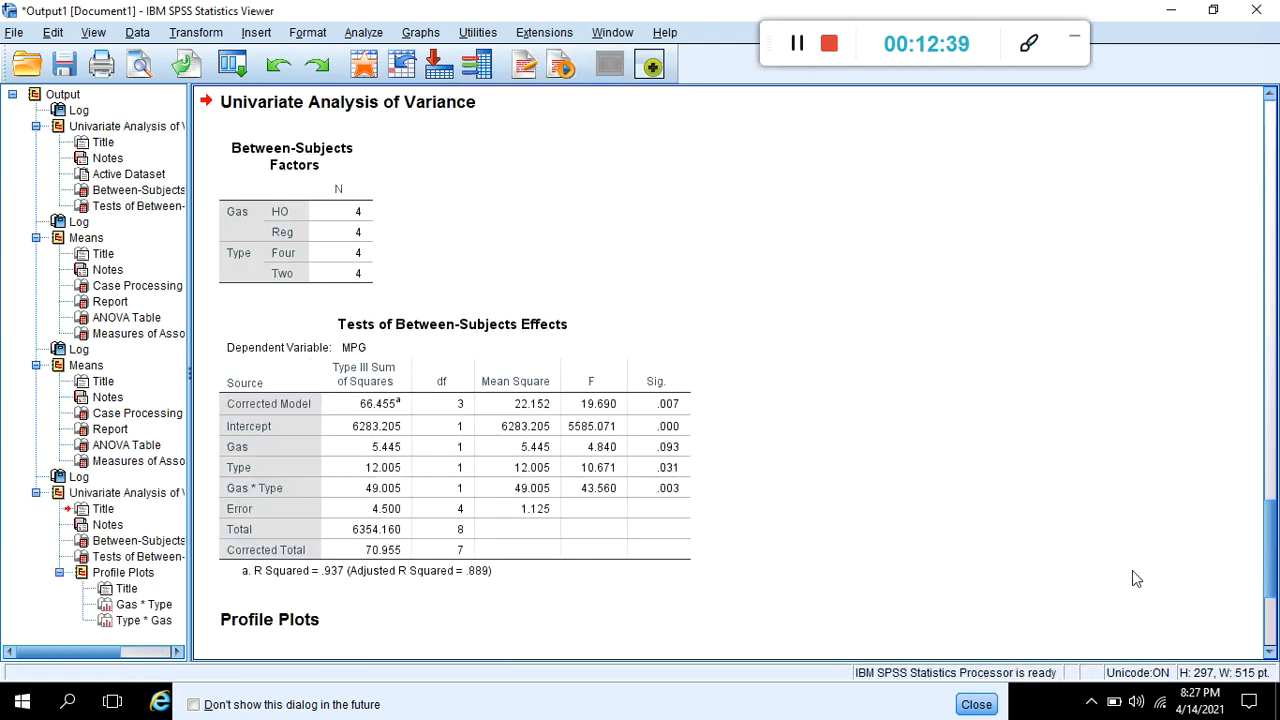
# - Compare the Gas * Type and Type * Gas profile plots of the estimated marginal means of MPG for an interaction
pyautogui.click(1268, 610)
pyautogui.click(1268, 610)
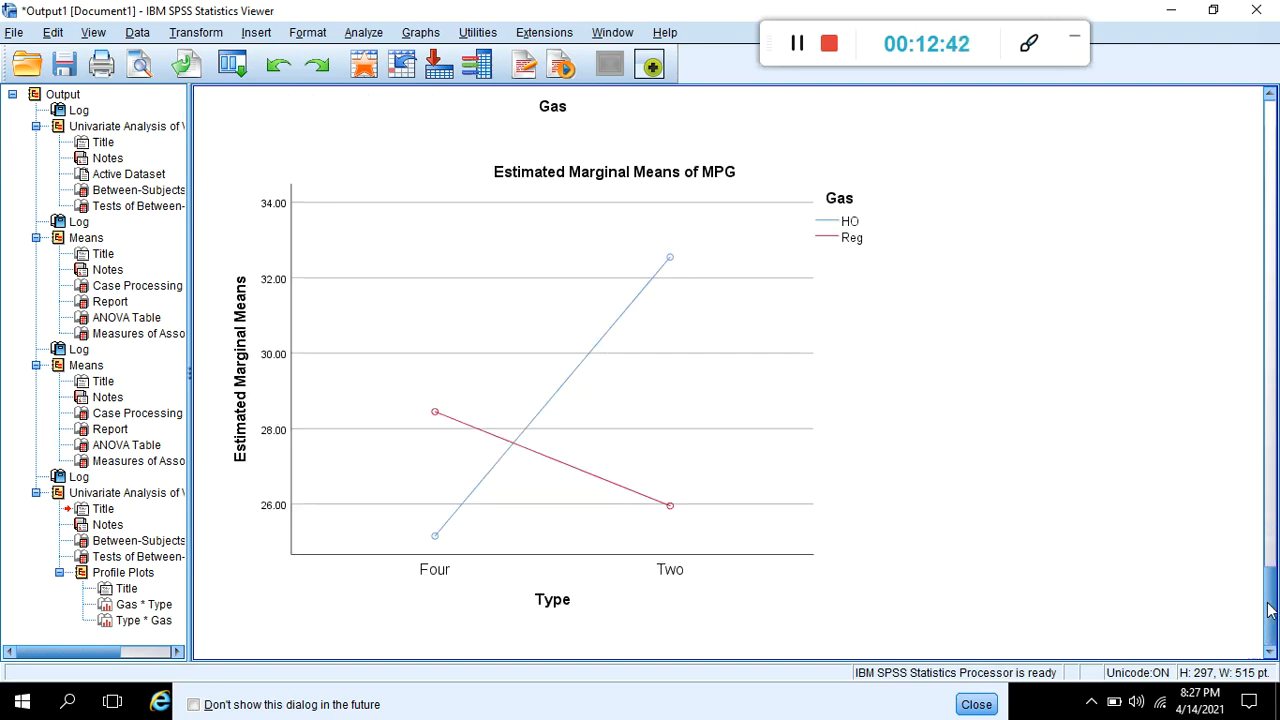
pyautogui.scroll(5, 1264, 580)
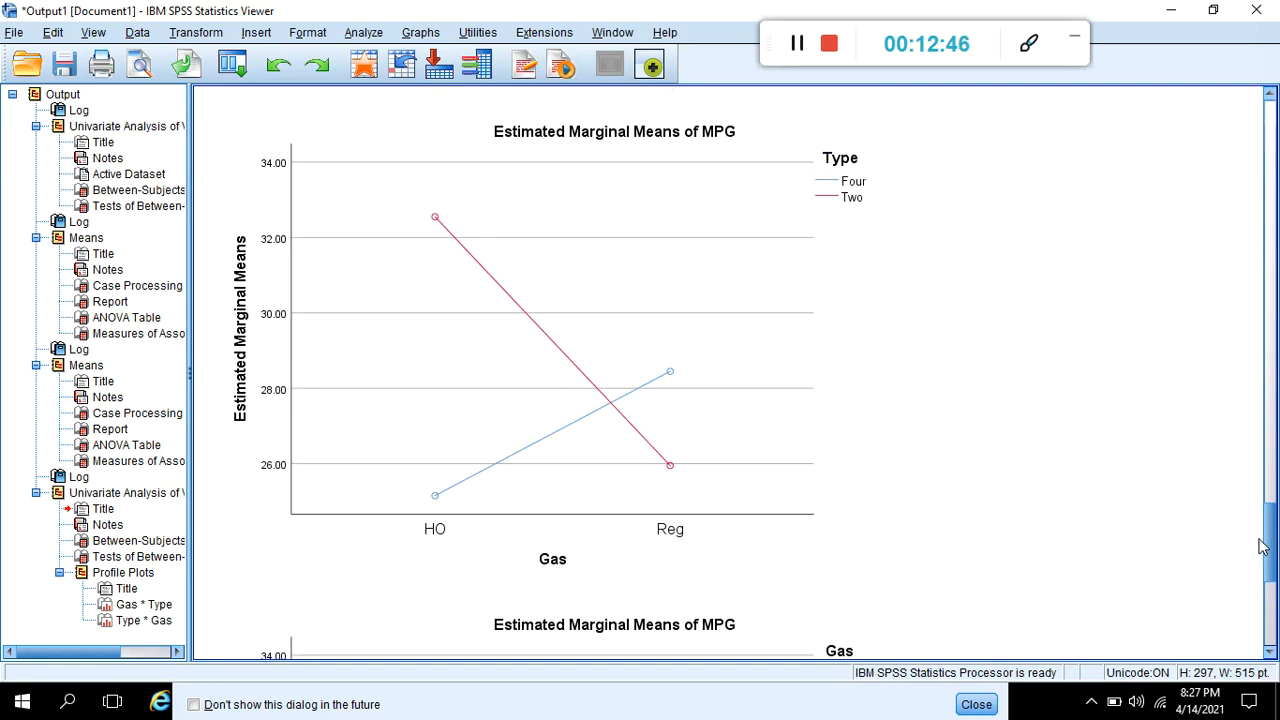
pyautogui.scroll(-5, 1260, 545)
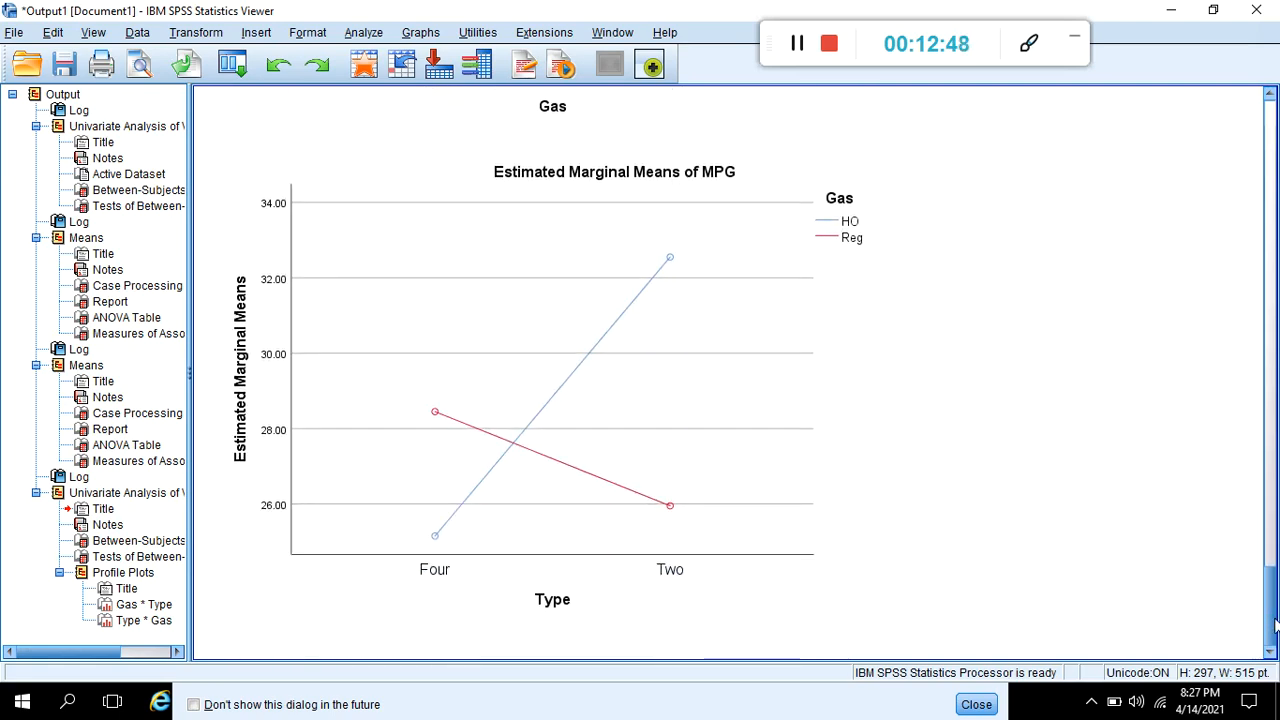
pyautogui.scroll(5, 1268, 580)
pyautogui.scroll(-1, 1256, 548)
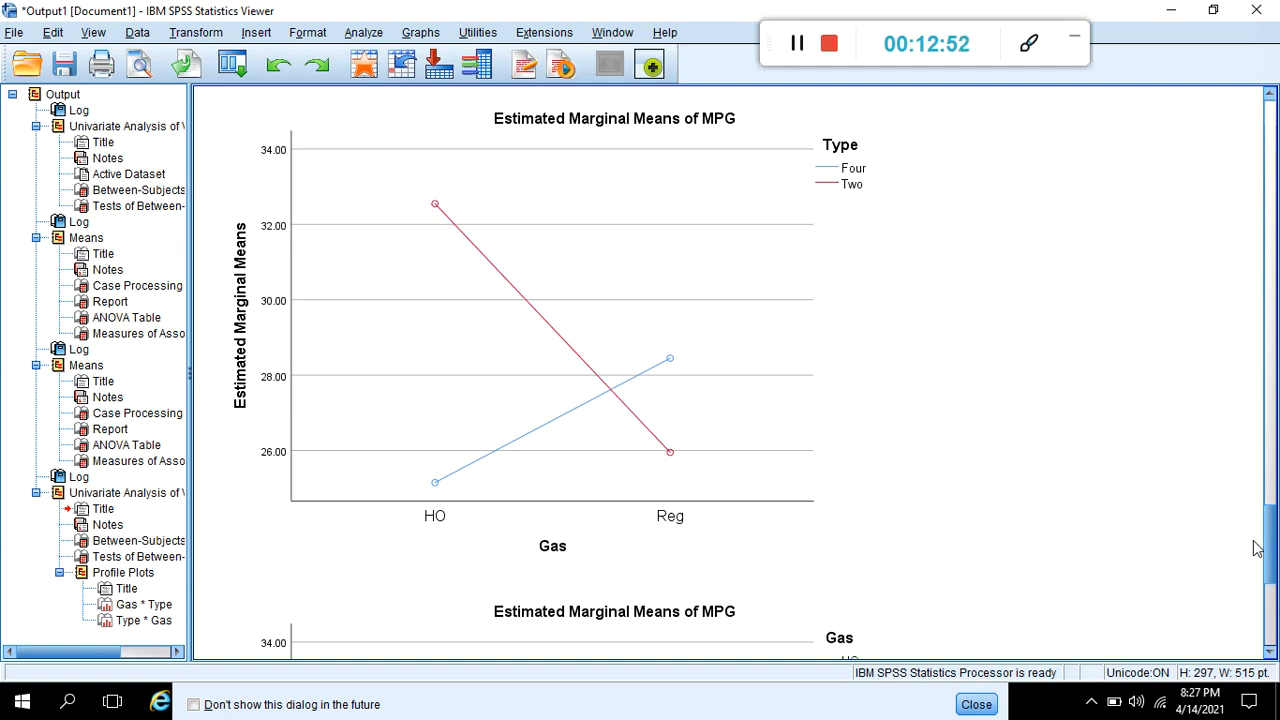
pyautogui.click(957, 540)
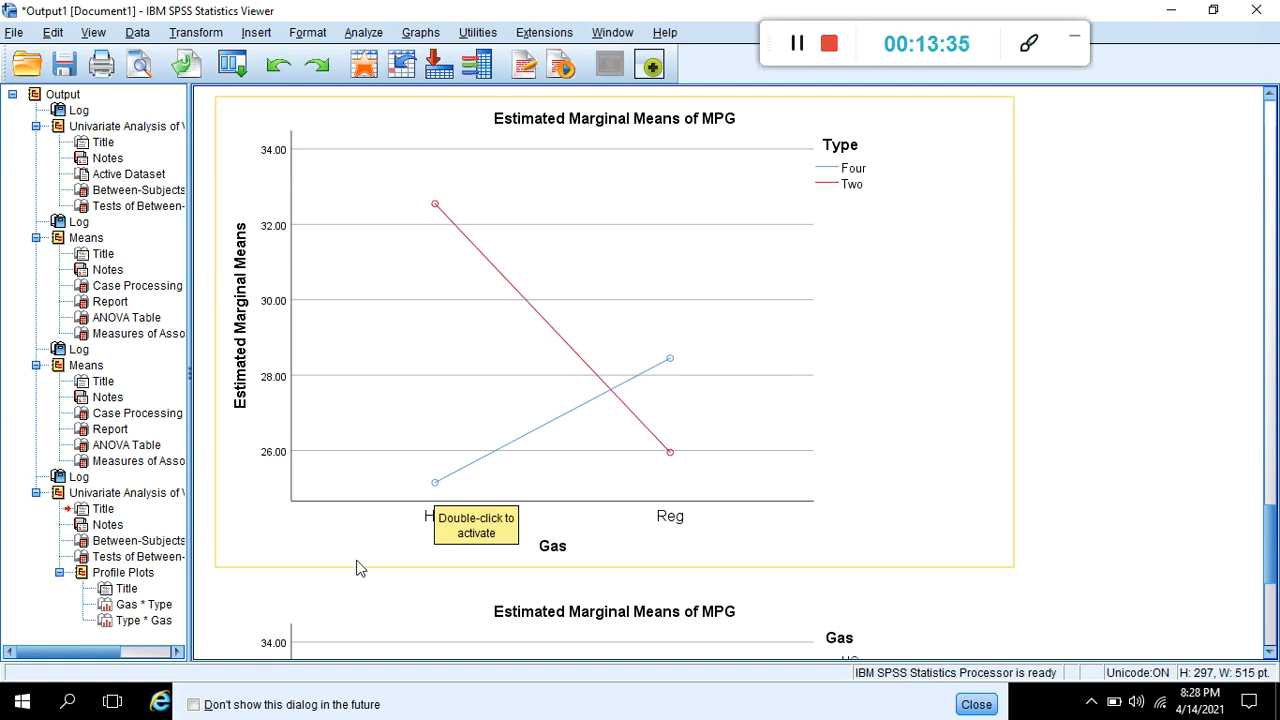
pyautogui.click(405, 596)
pyautogui.scroll(-5, 410, 590)
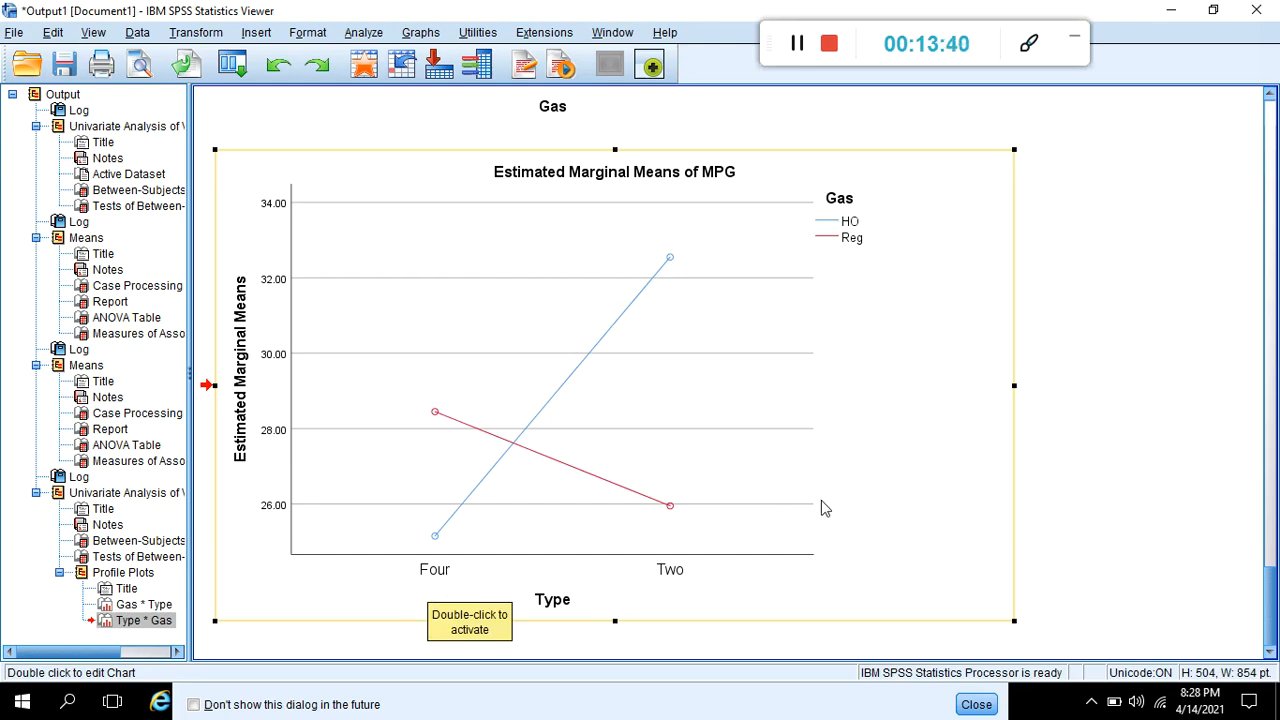
pyautogui.click(1272, 455)
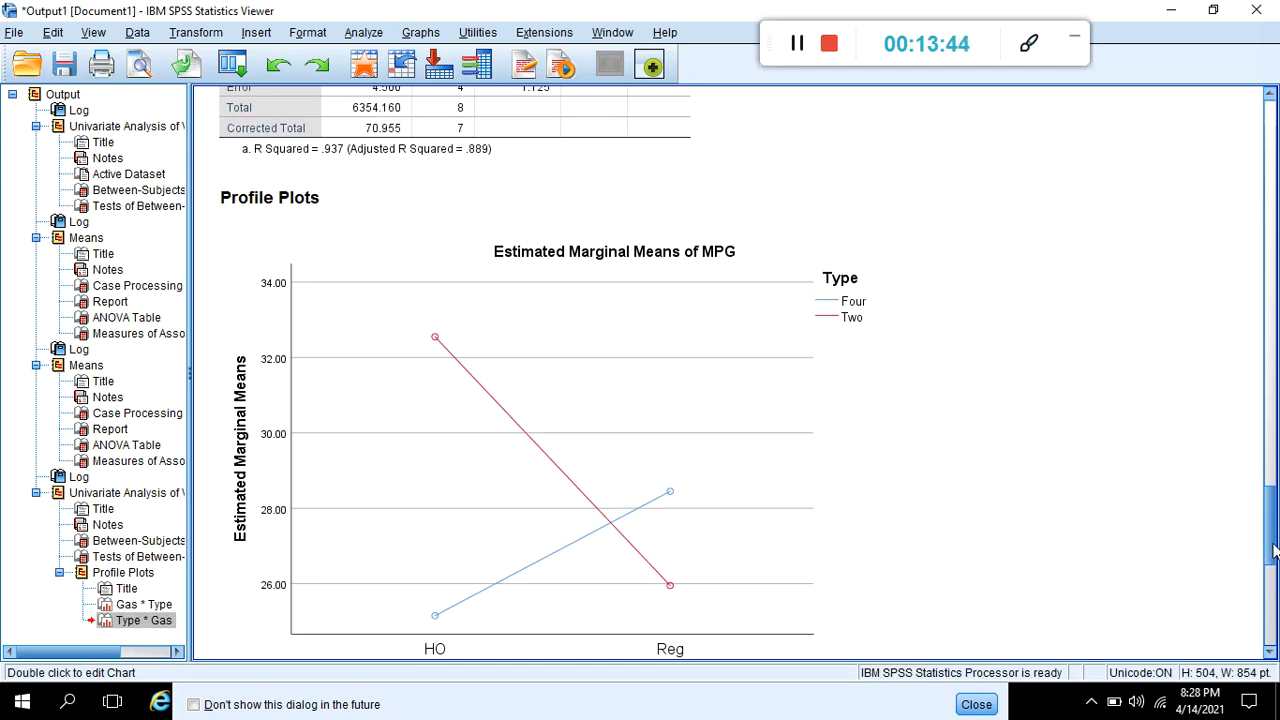
pyautogui.moveTo(1273, 552); pyautogui.dragTo(1275, 568)
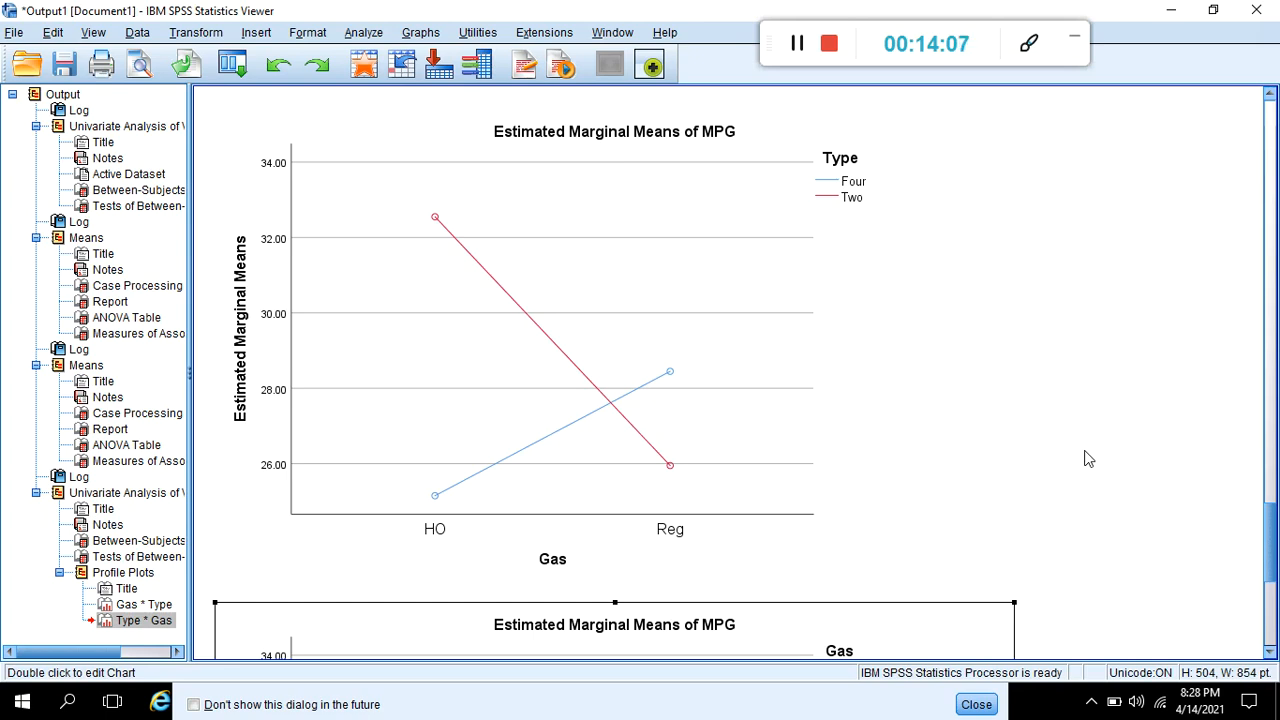
pyautogui.click(1265, 628)
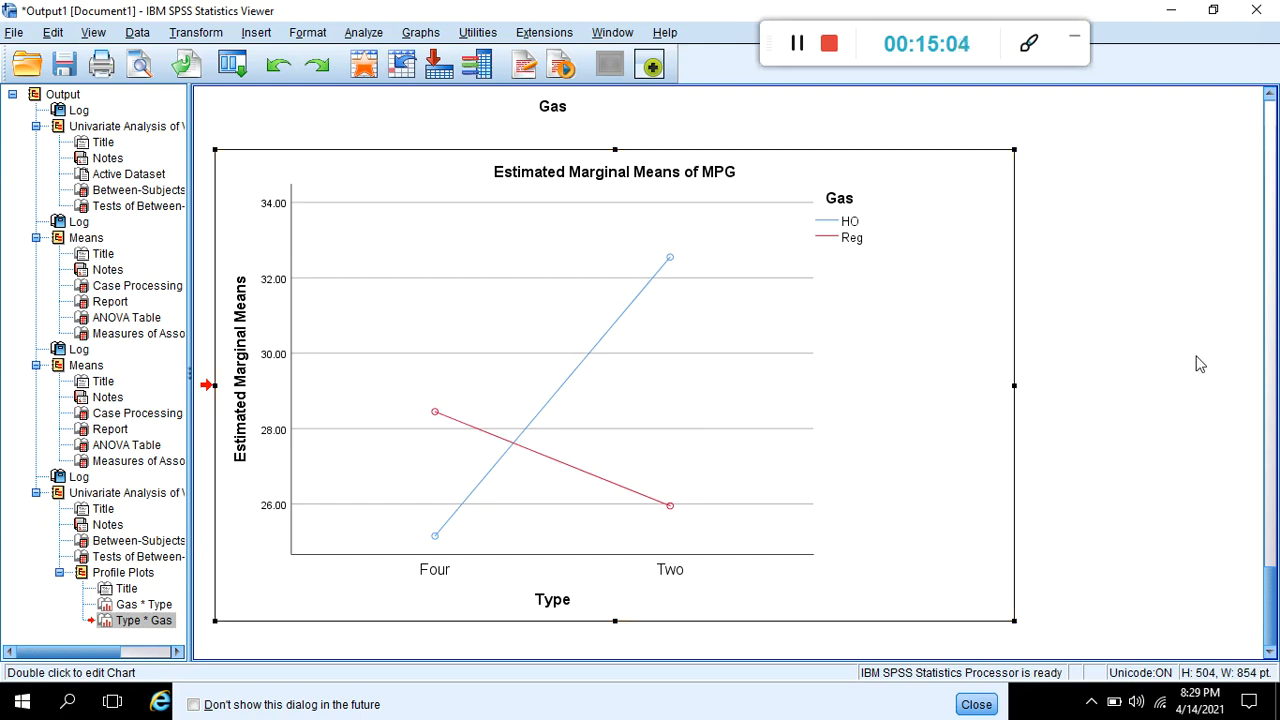
pyautogui.click(1272, 373)
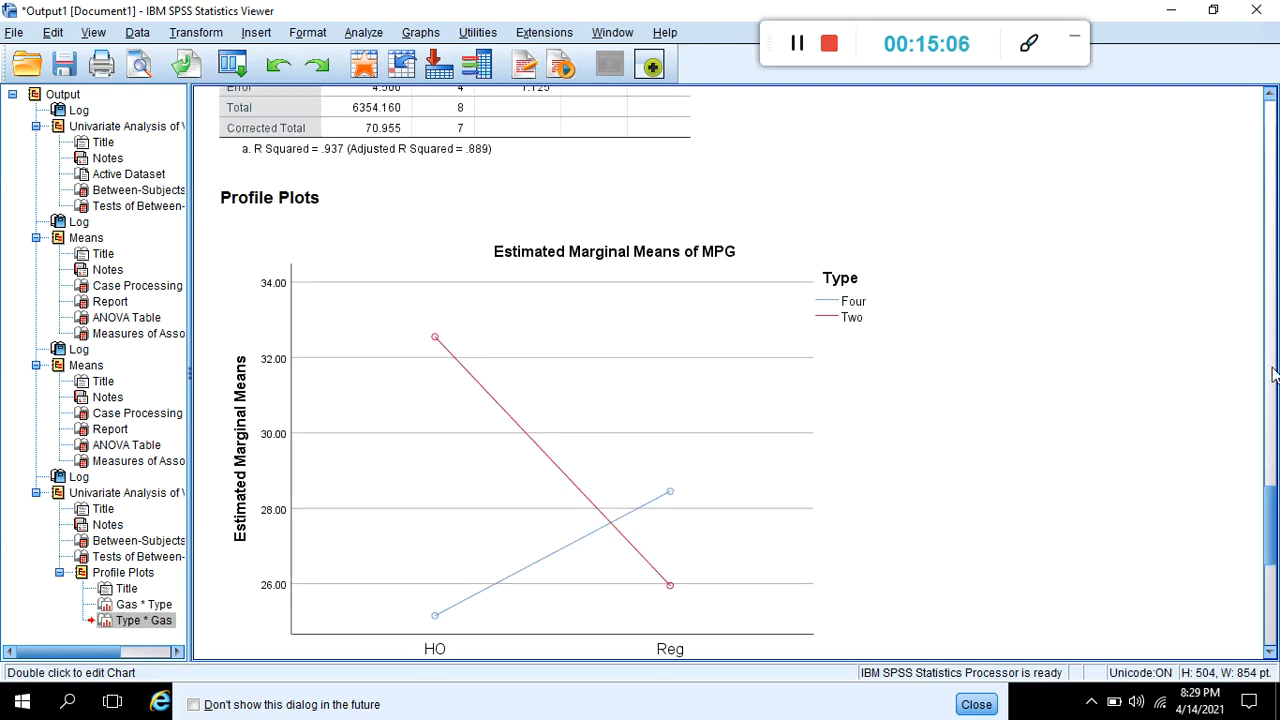
pyautogui.moveTo(1264, 517); pyautogui.dragTo(1258, 564)
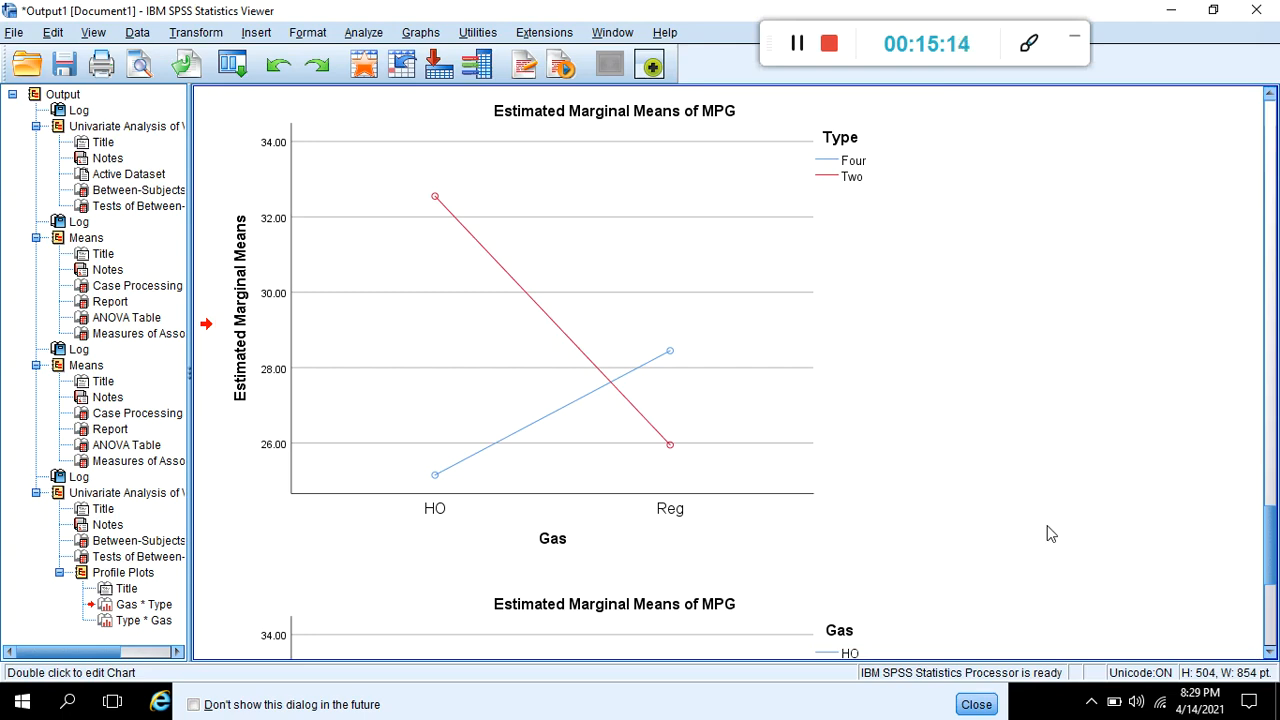
pyautogui.moveTo(1272, 575)
pyautogui.mouseDown()
pyautogui.moveTo(1272, 636)
pyautogui.moveTo(1252, 567)
pyautogui.mouseUp()
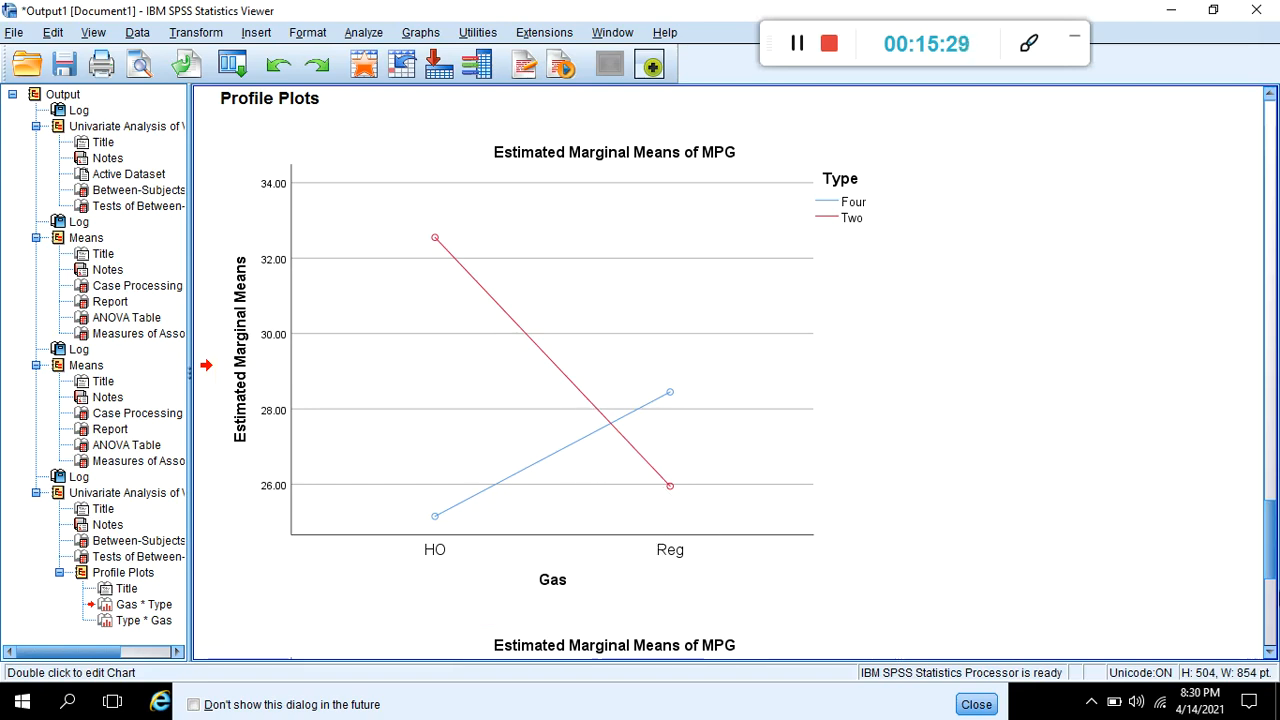
pyautogui.moveTo(1268, 575); pyautogui.dragTo(1276, 645)
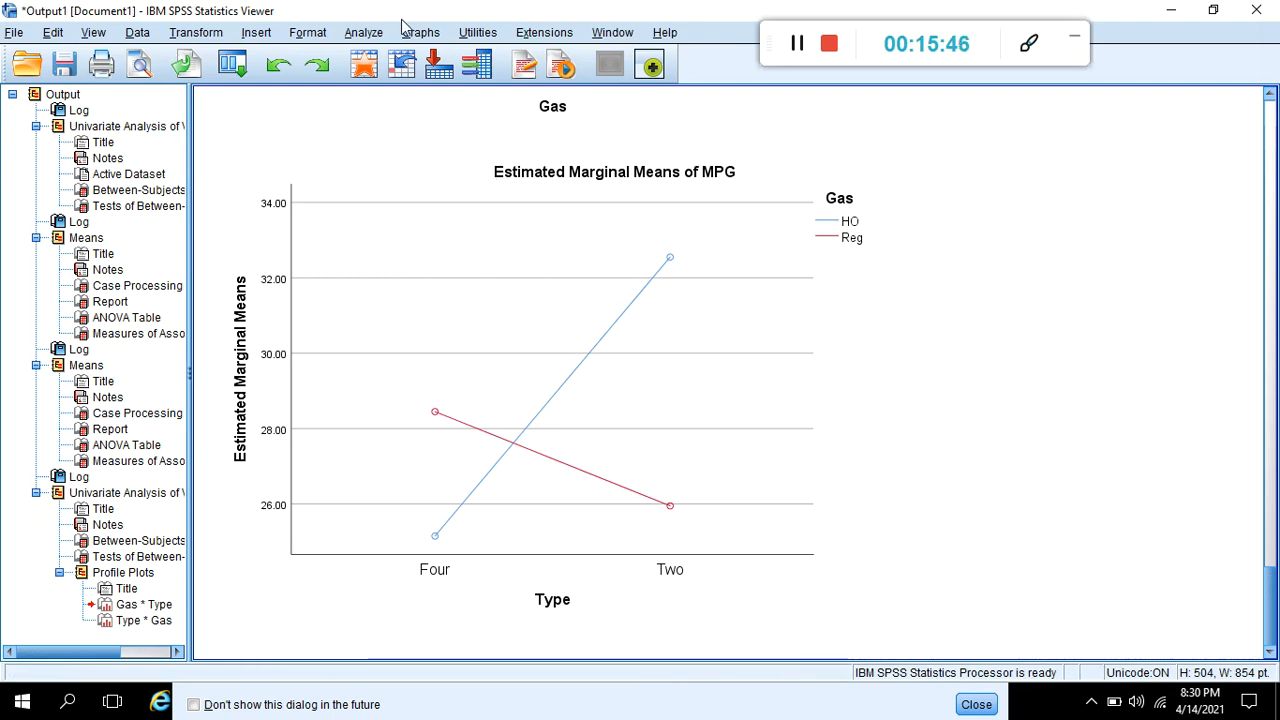
# - Reopen the Univariate General Linear Model analysis and check its model specification and sum of squares types without changing them
pyautogui.click(370, 33)
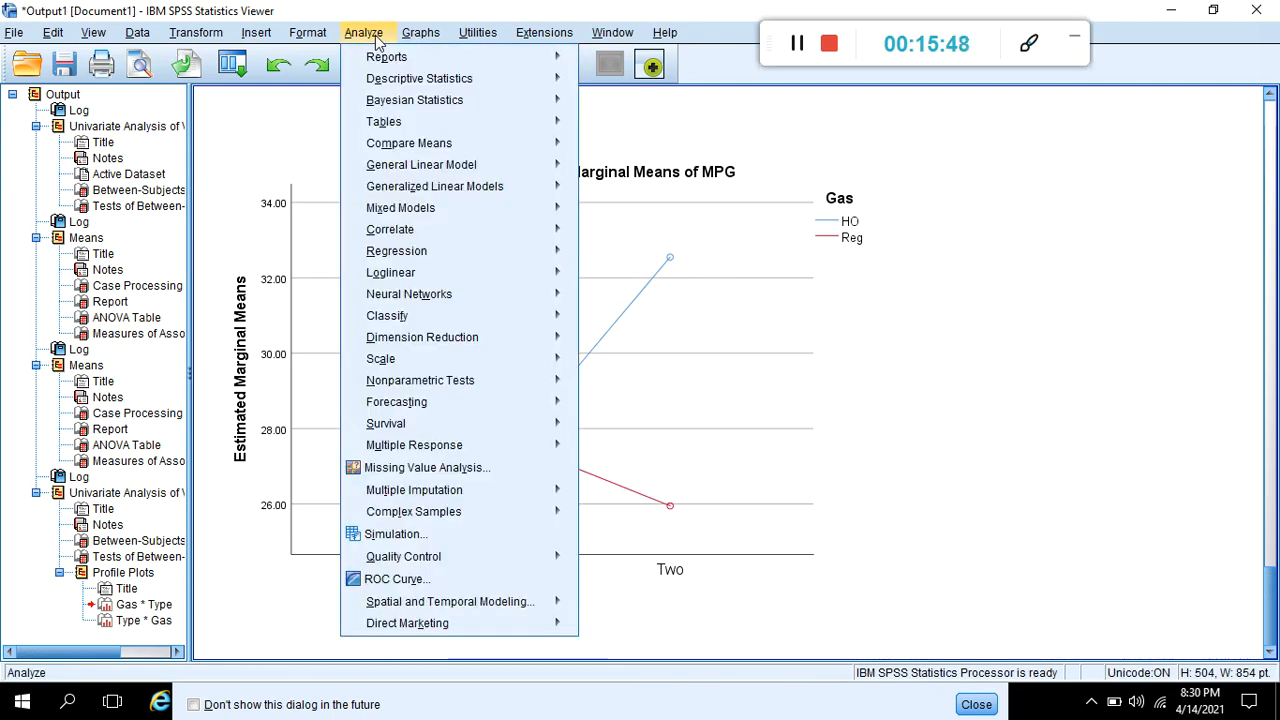
pyautogui.moveTo(408, 166)
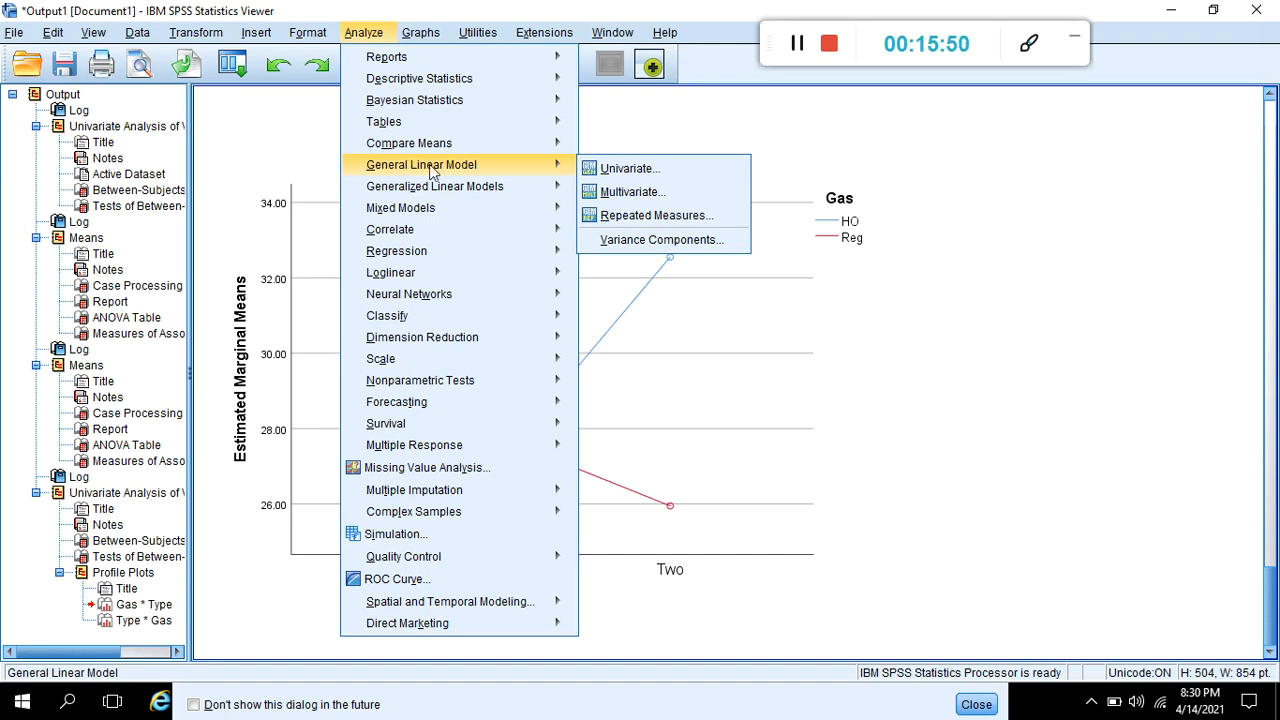
pyautogui.click(622, 168)
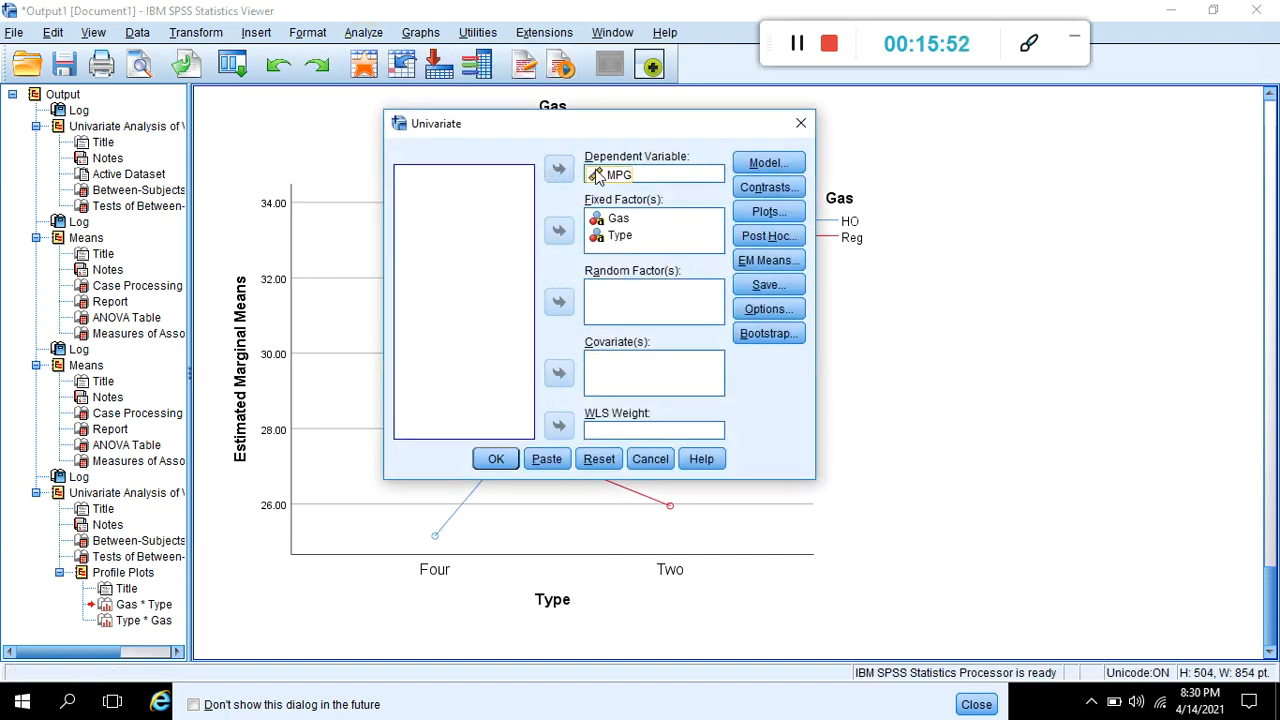
pyautogui.click(744, 162)
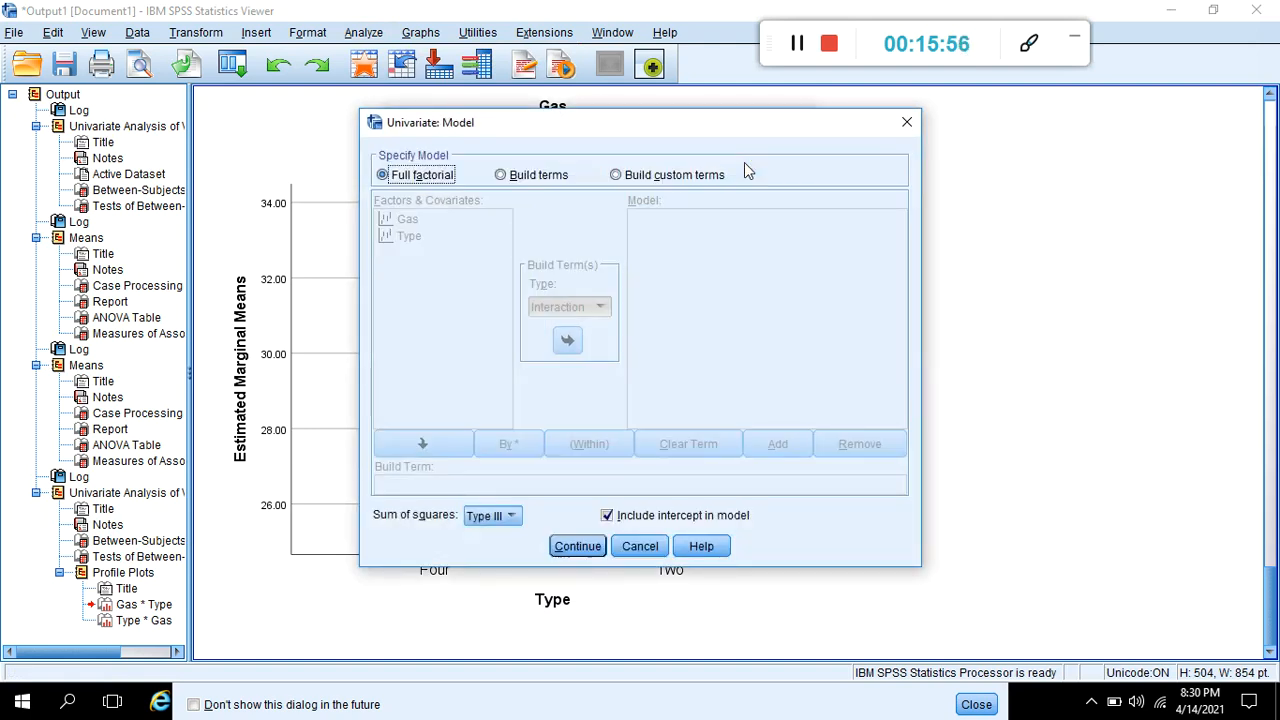
pyautogui.click(500, 517)
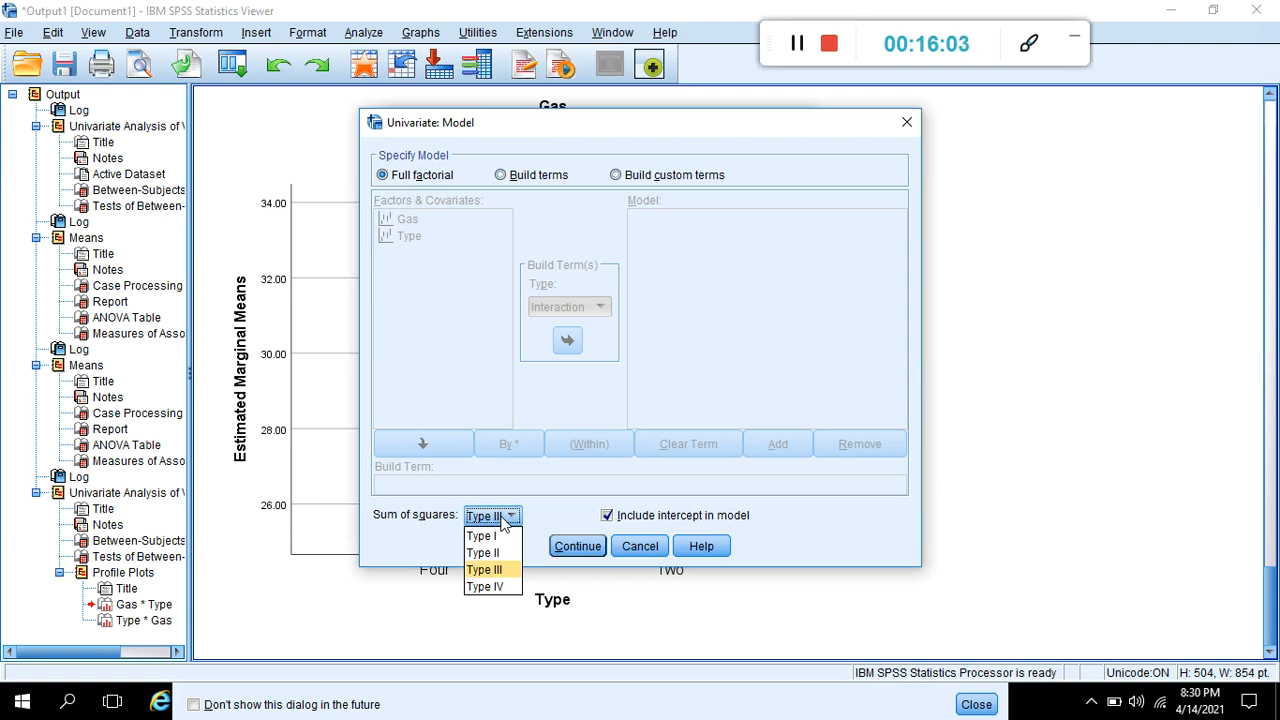
pyautogui.click(648, 550)
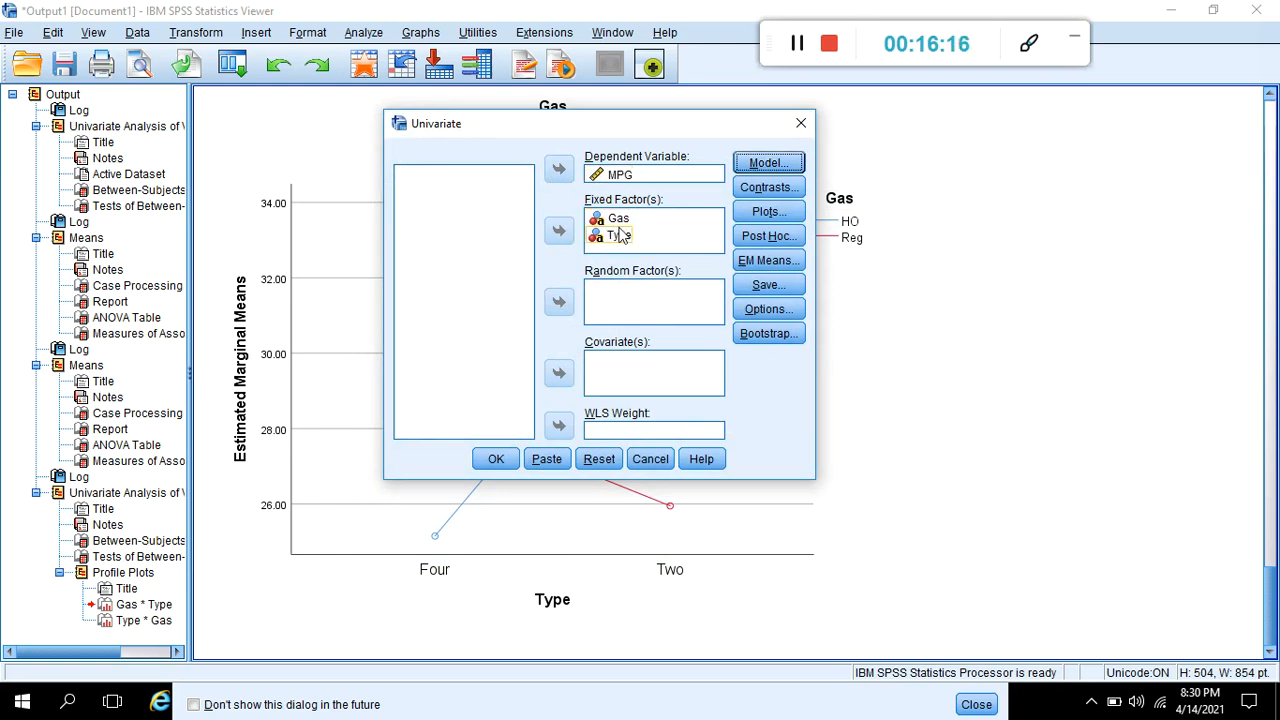
# - Reopen the profile plot settings and add the plot with Gas on the horizontal axis and Type as separate lines again
pyautogui.click(763, 215)
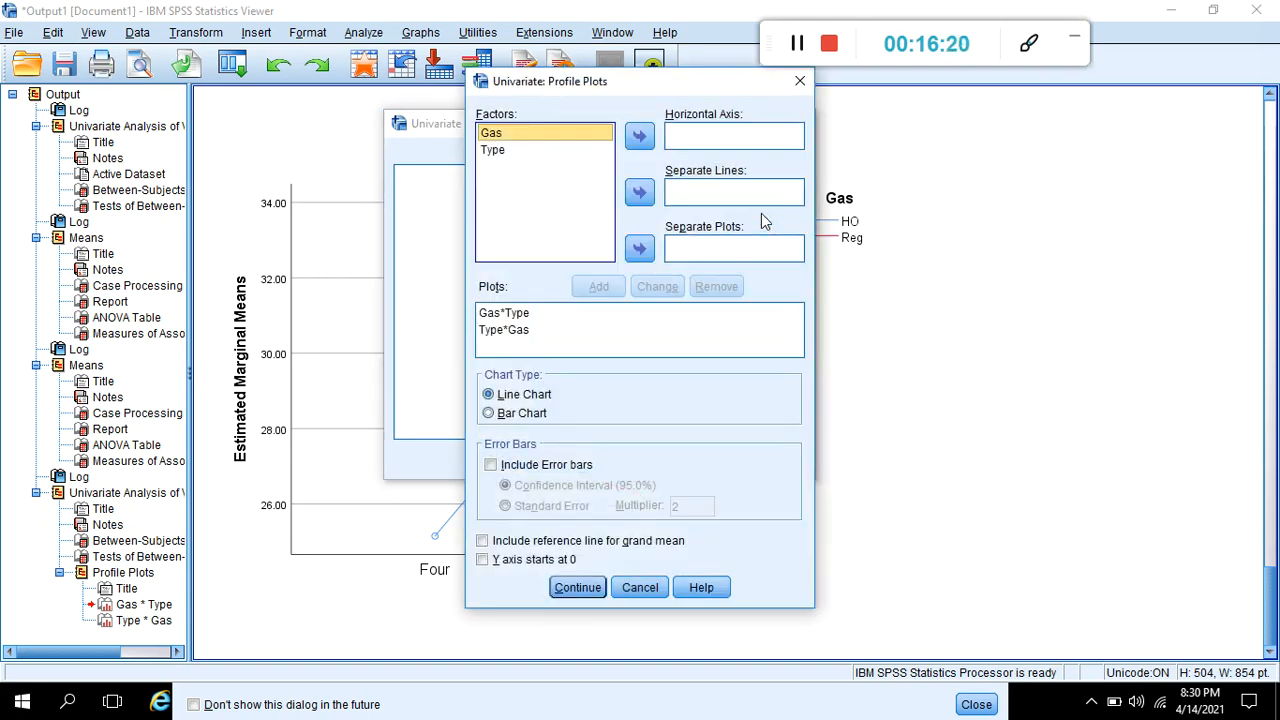
pyautogui.click(640, 138)
pyautogui.click(580, 150)
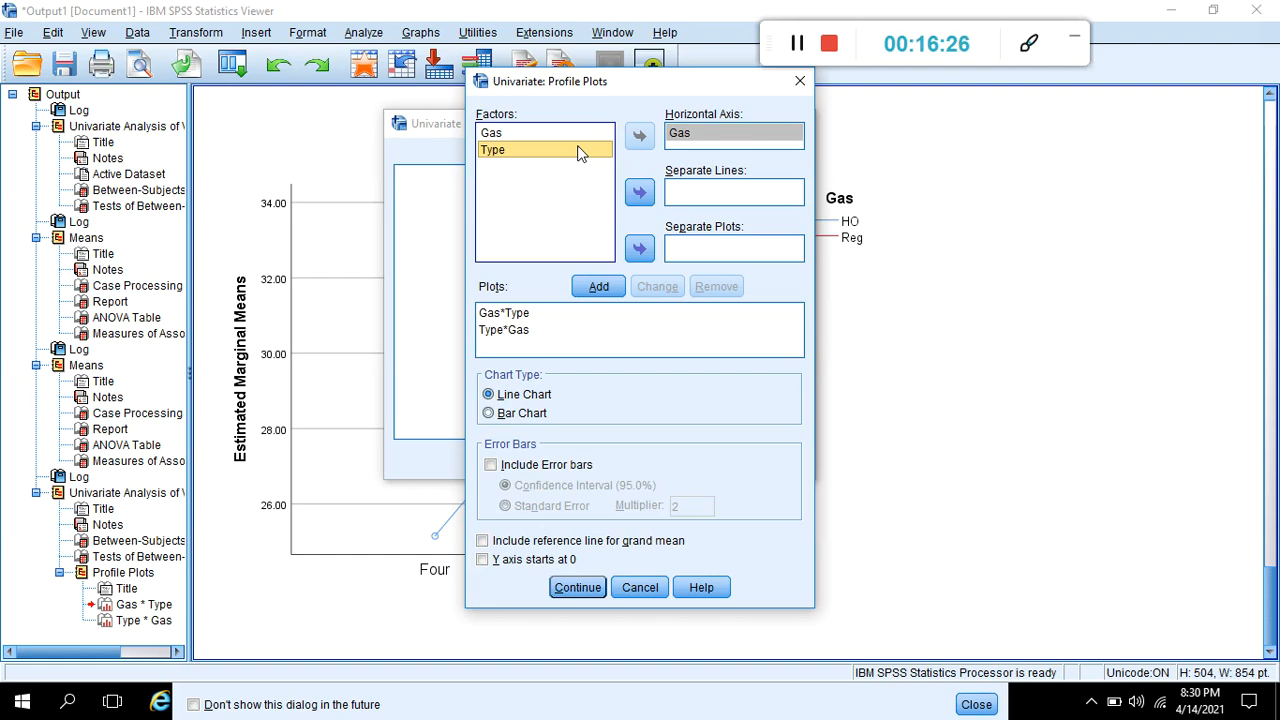
pyautogui.click(638, 191)
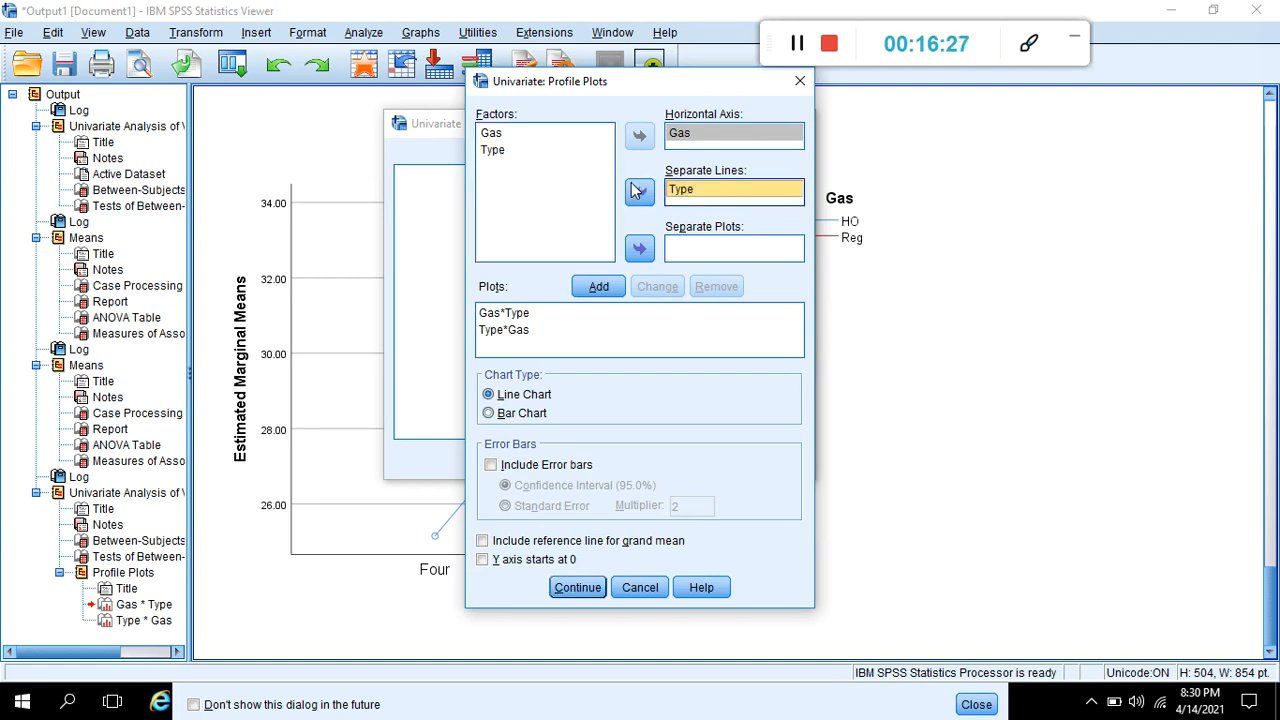
pyautogui.click(594, 283)
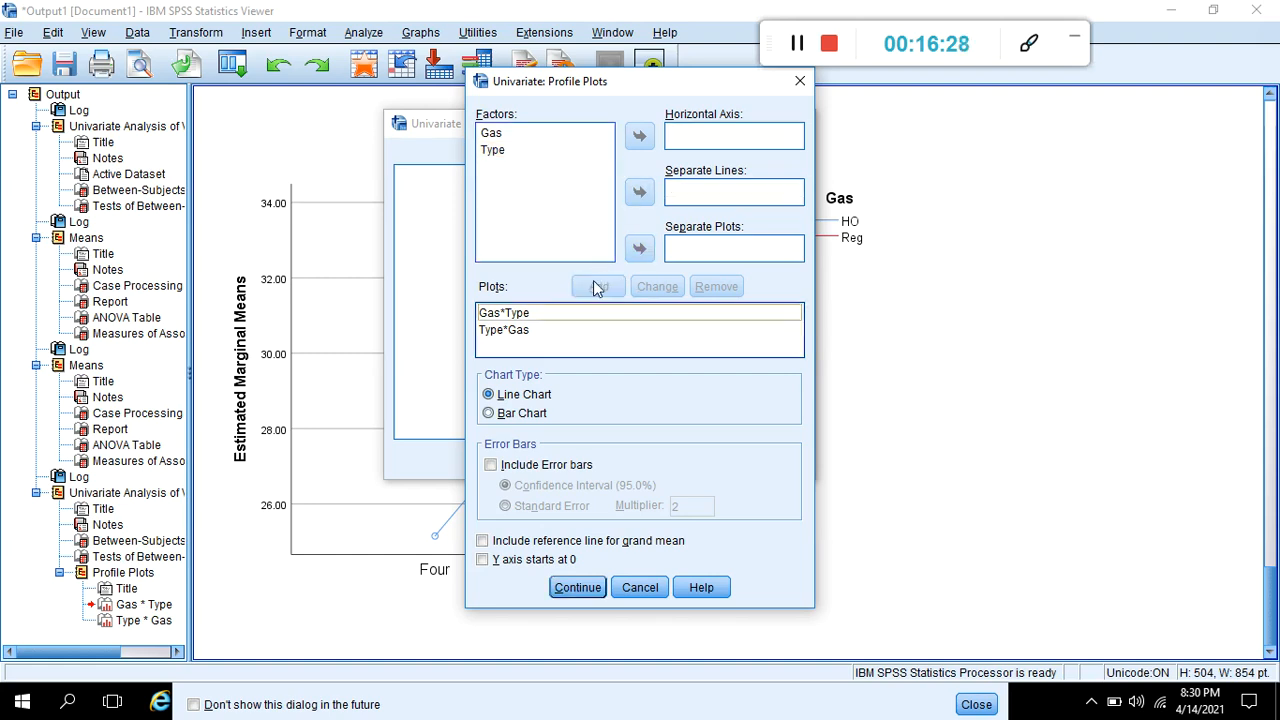
# - Add the profile plot with Type on the horizontal axis and Gas as separate lines again
pyautogui.click(536, 150)
pyautogui.click(638, 138)
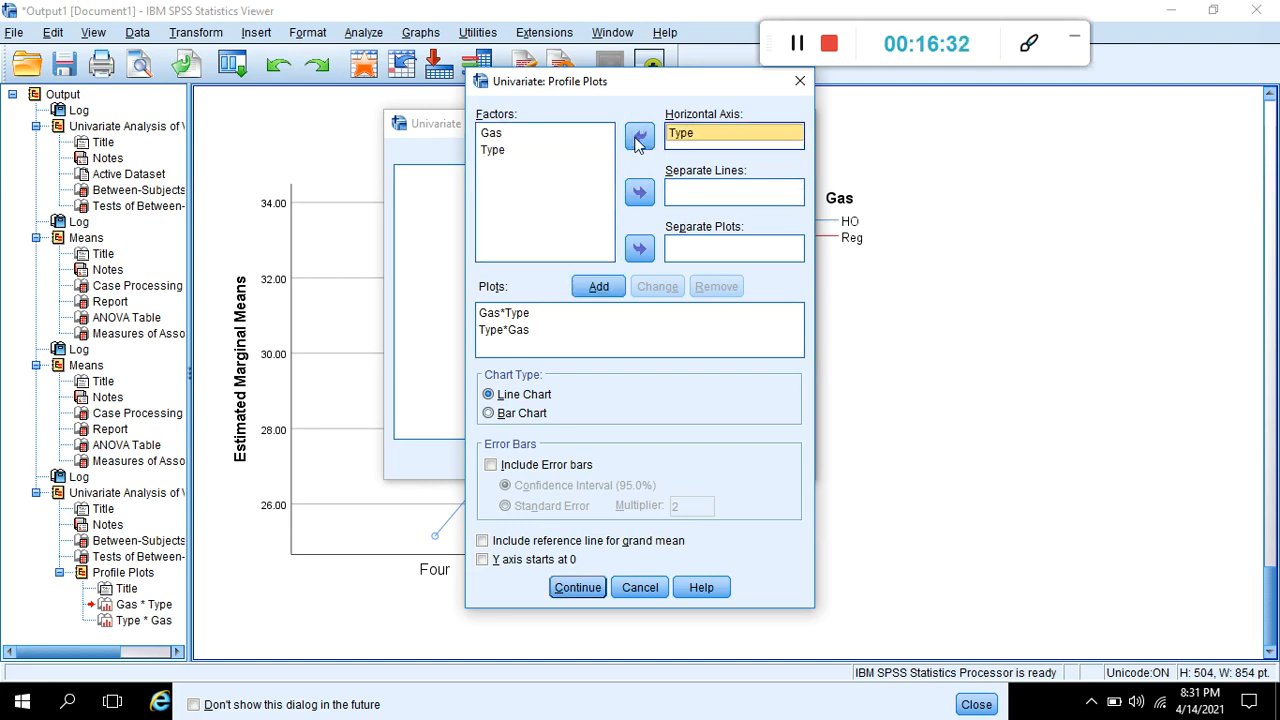
pyautogui.click(596, 134)
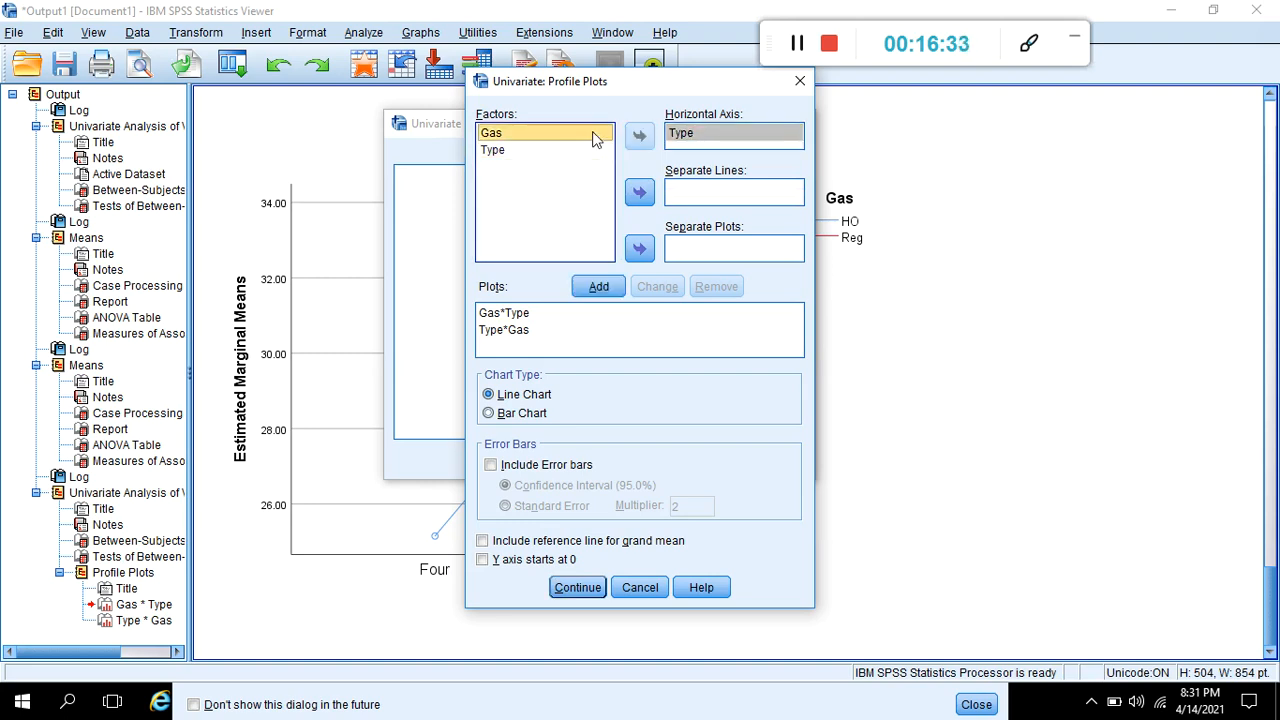
pyautogui.click(640, 195)
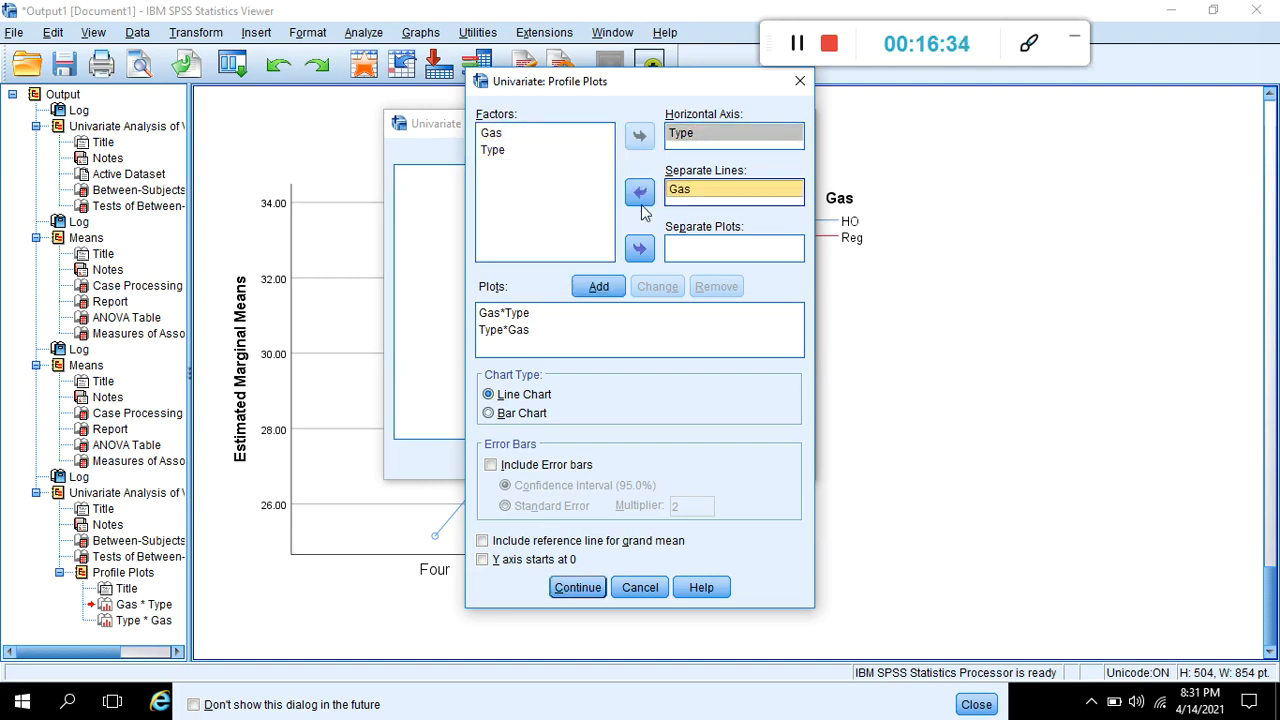
pyautogui.click(601, 289)
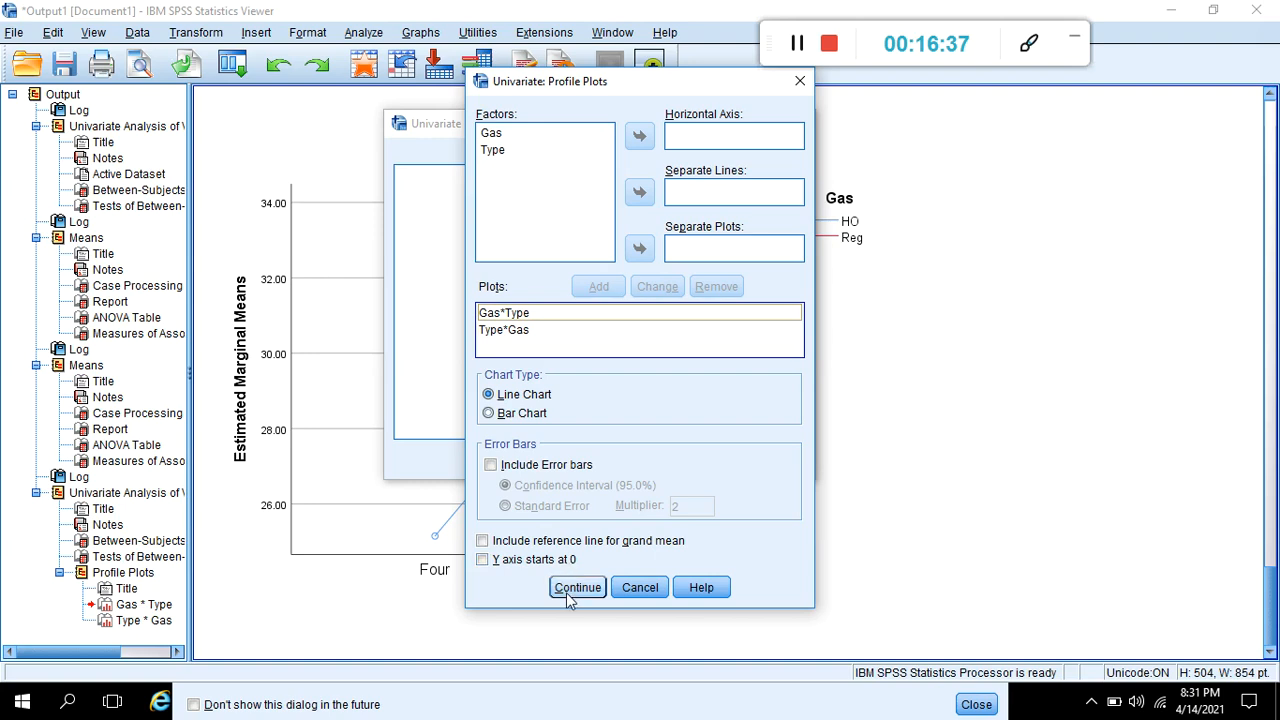